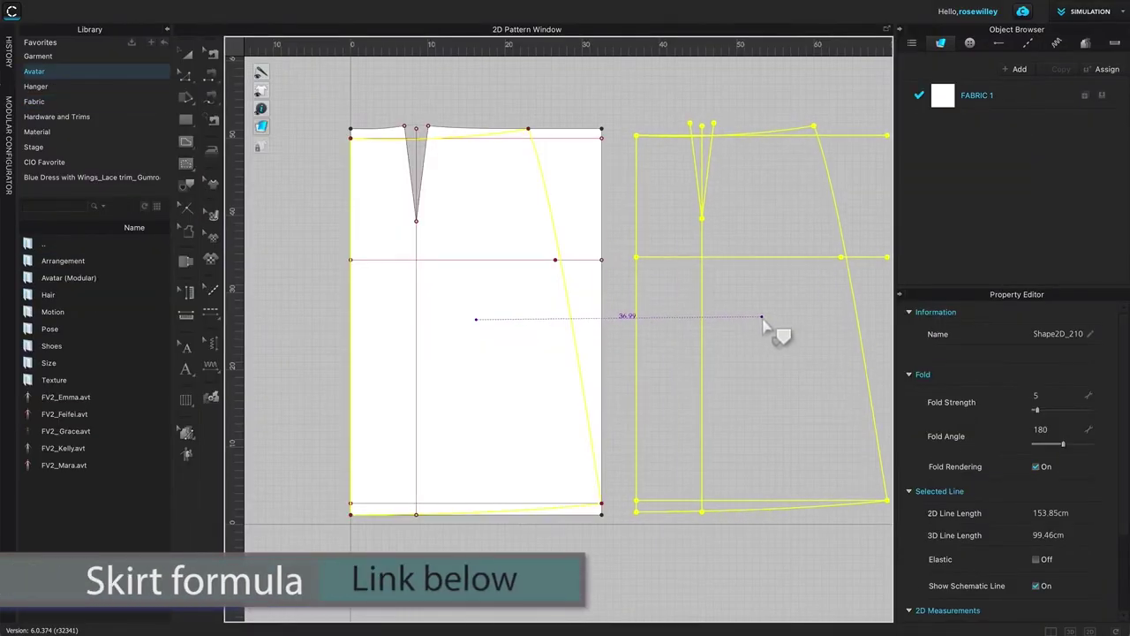
Place the cloned skirt outline beside the original pattern.
left_click(761, 322)
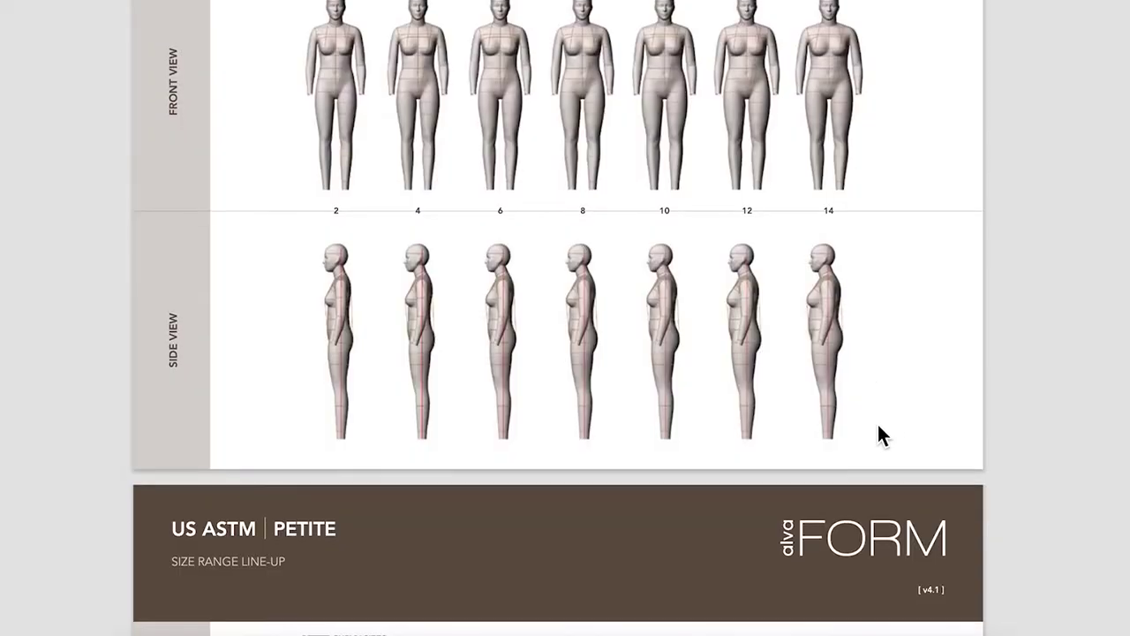
scroll(865, 427, "down", 6)
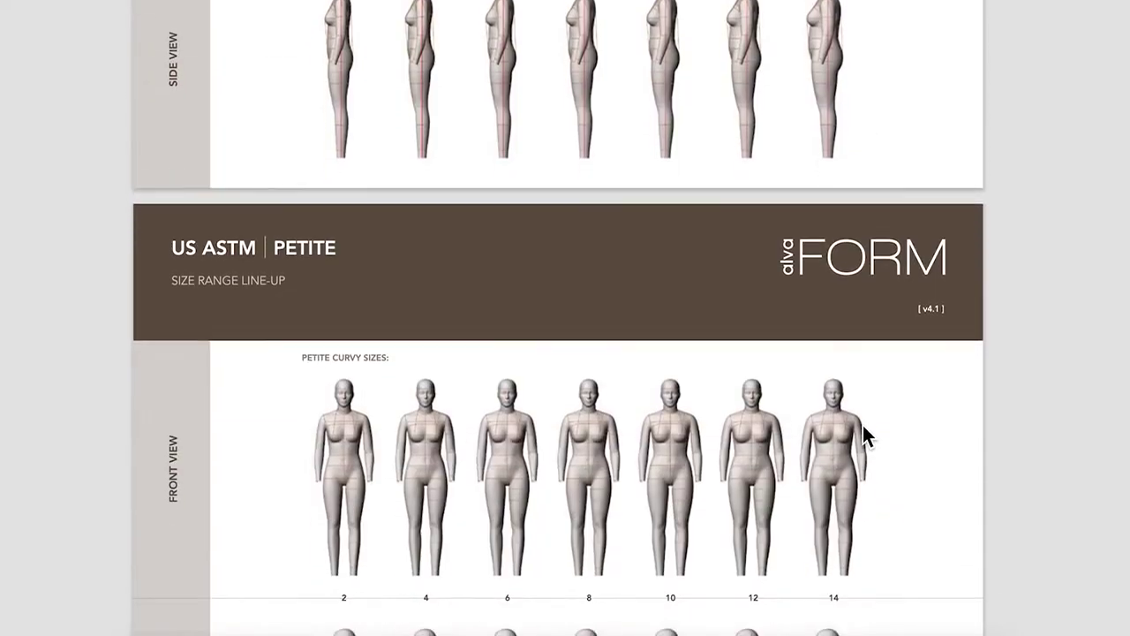
scroll(860, 431, "down", 10)
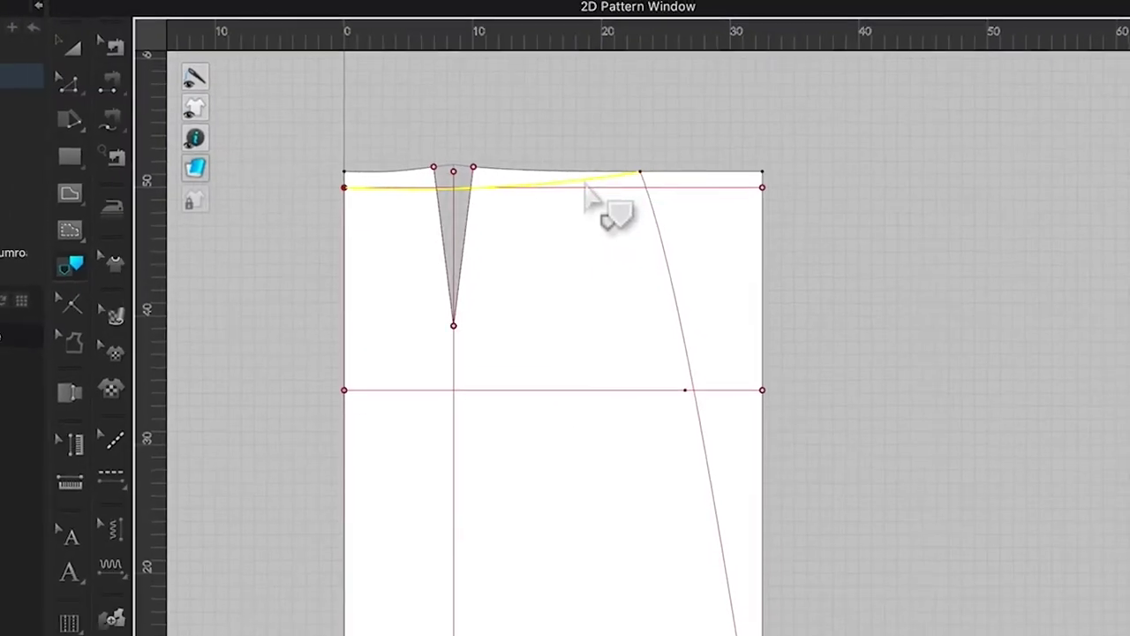
Select the right side seam, hem and left seam, and set the offset distance to 8.5.
left_click(682, 358)
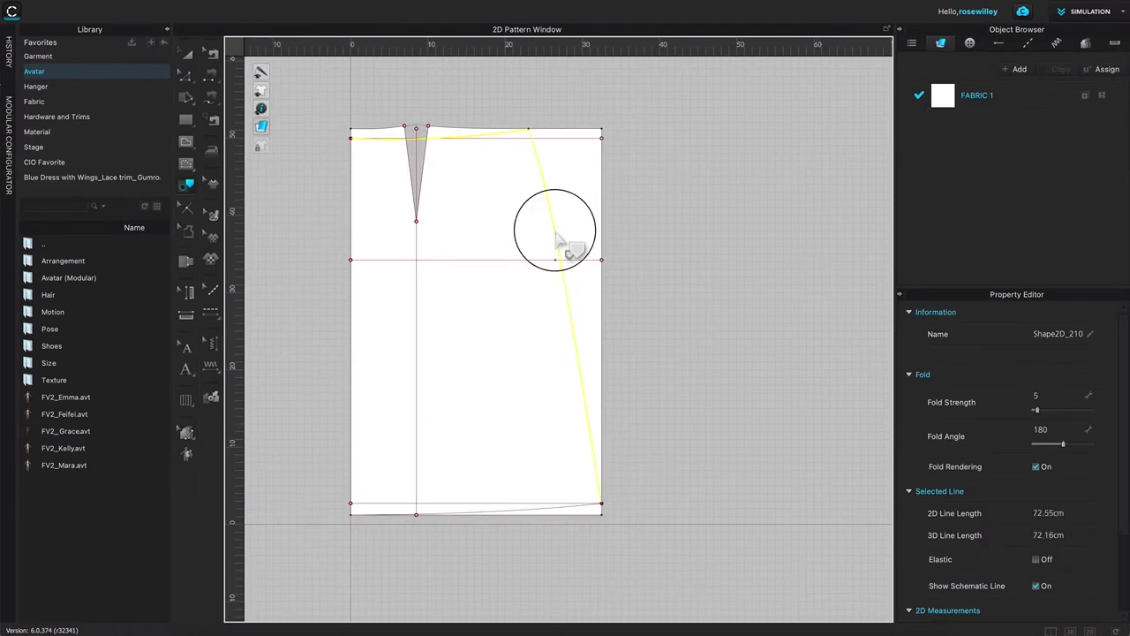
left_click(529, 510, "shift")
left_click(353, 327, "shift")
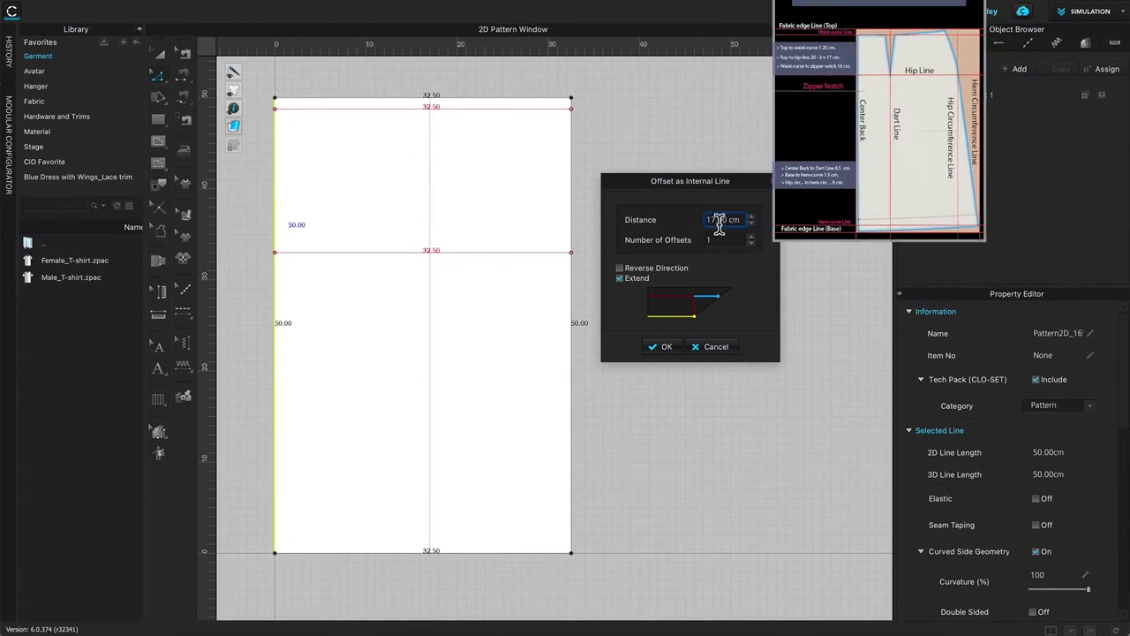
double_click(719, 219)
type("8")
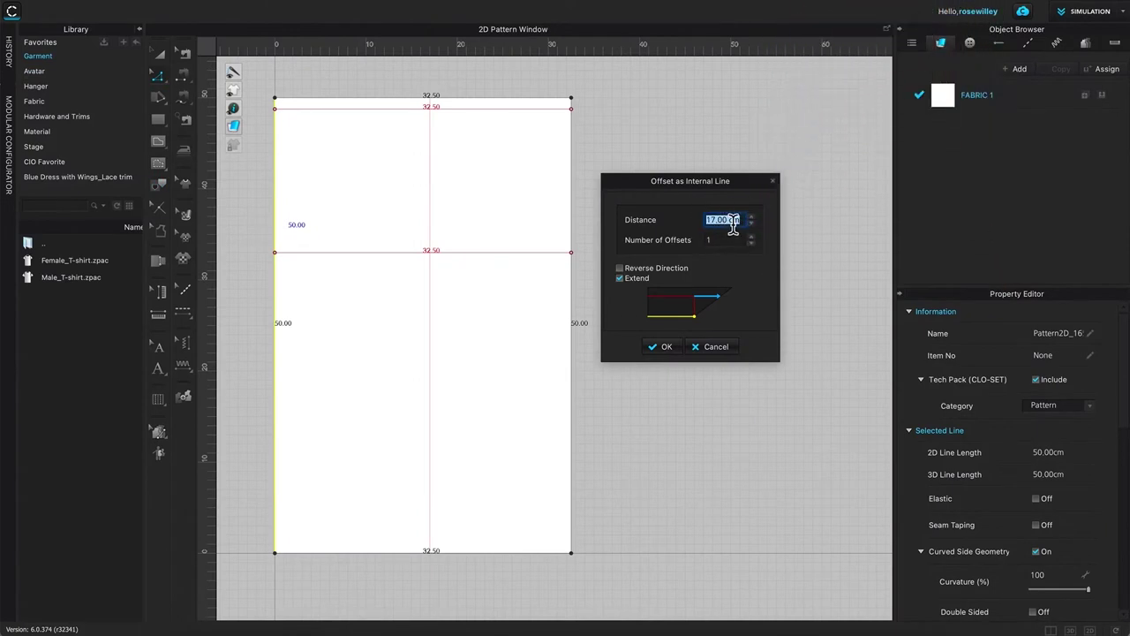
type(".5")
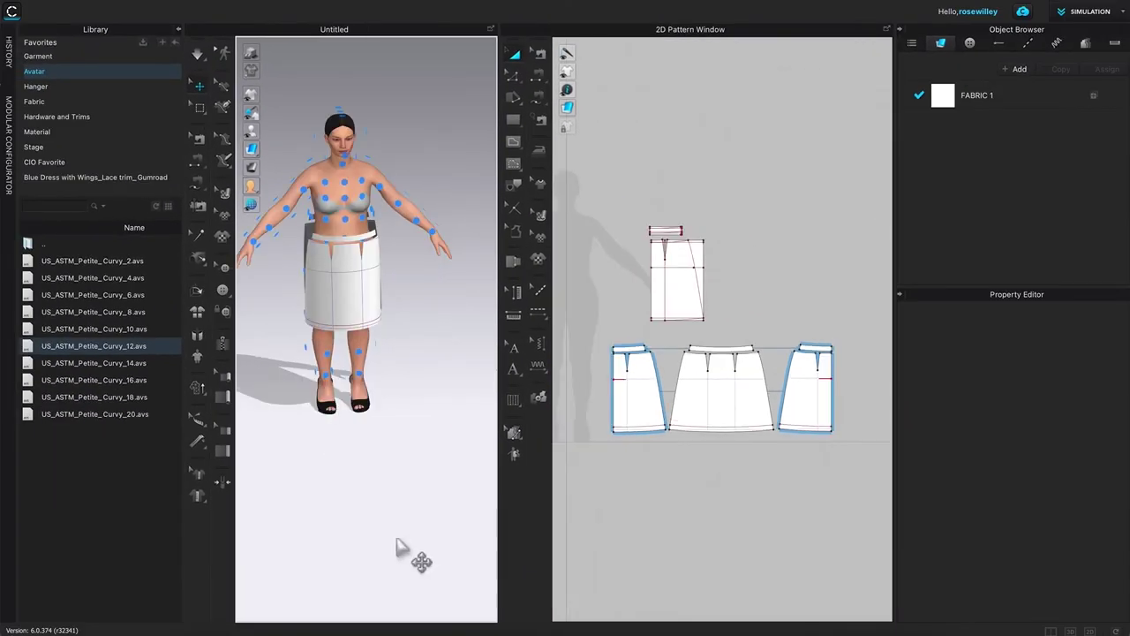
Switch the 3D view to show the avatar and skirt from the back.
key("8")
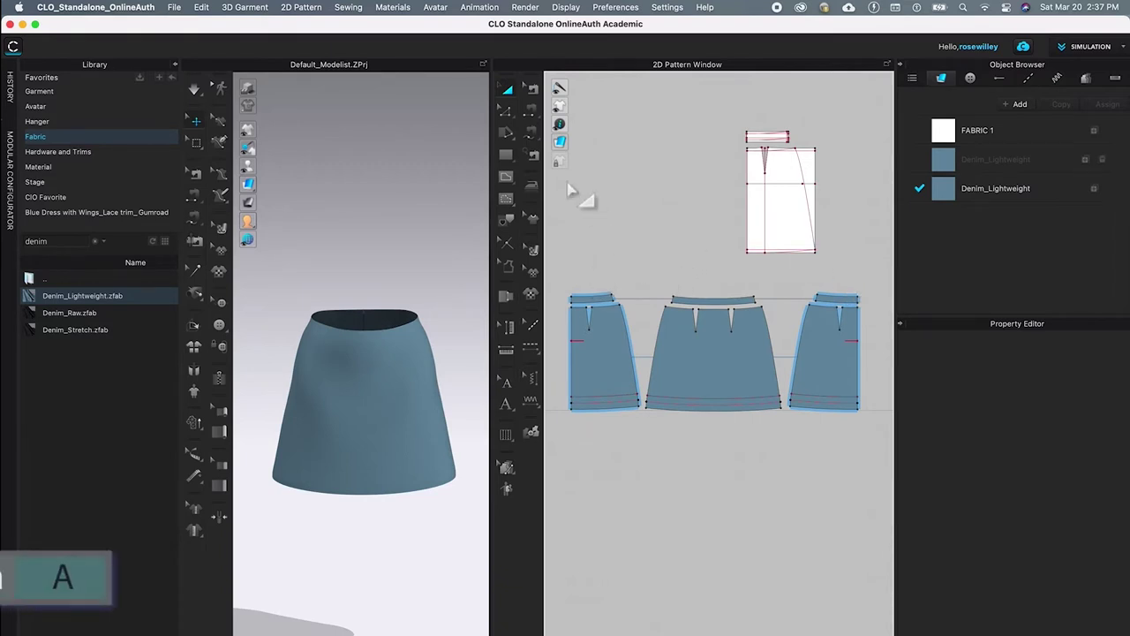
With Transform Pattern active, marquee-select all three waistband pieces.
left_click(508, 92)
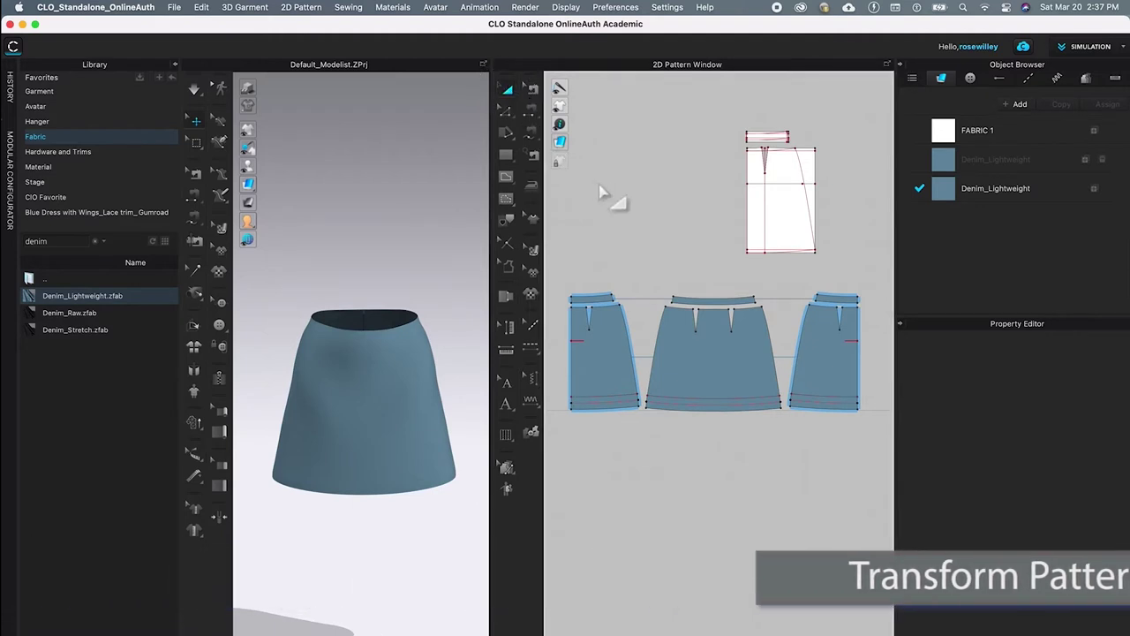
mouse_move(561, 269)
left_mouse_down()
mouse_move(673, 311)
mouse_move(878, 320)
left_mouse_up()
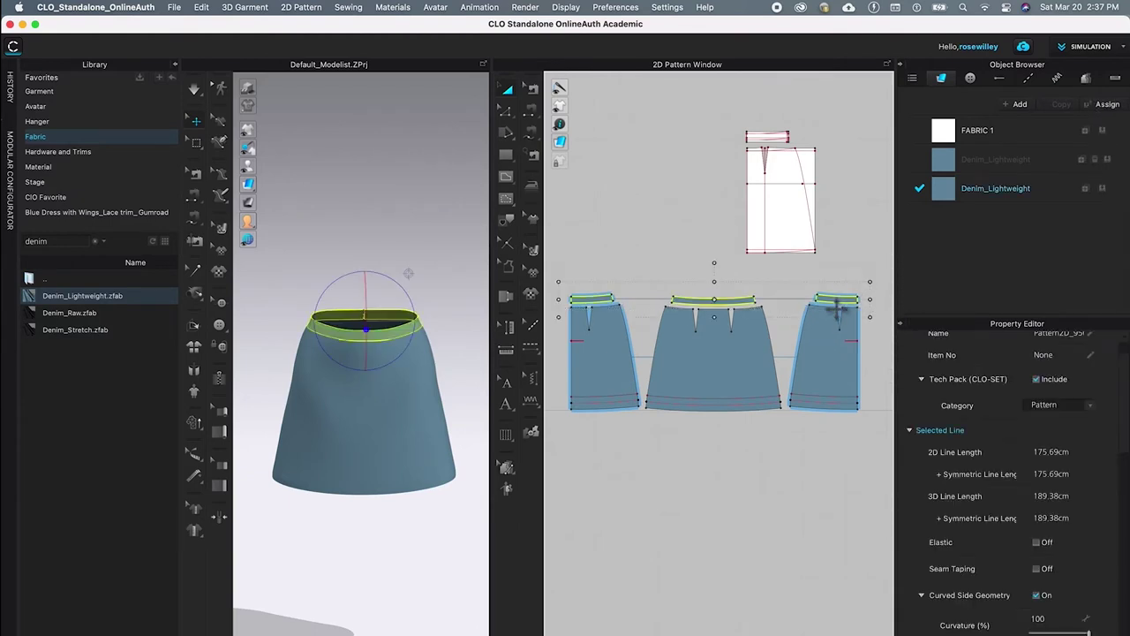
Layer-clone the three waistbands underneath, place the clones on the originals, and deselect.
right_click(744, 306)
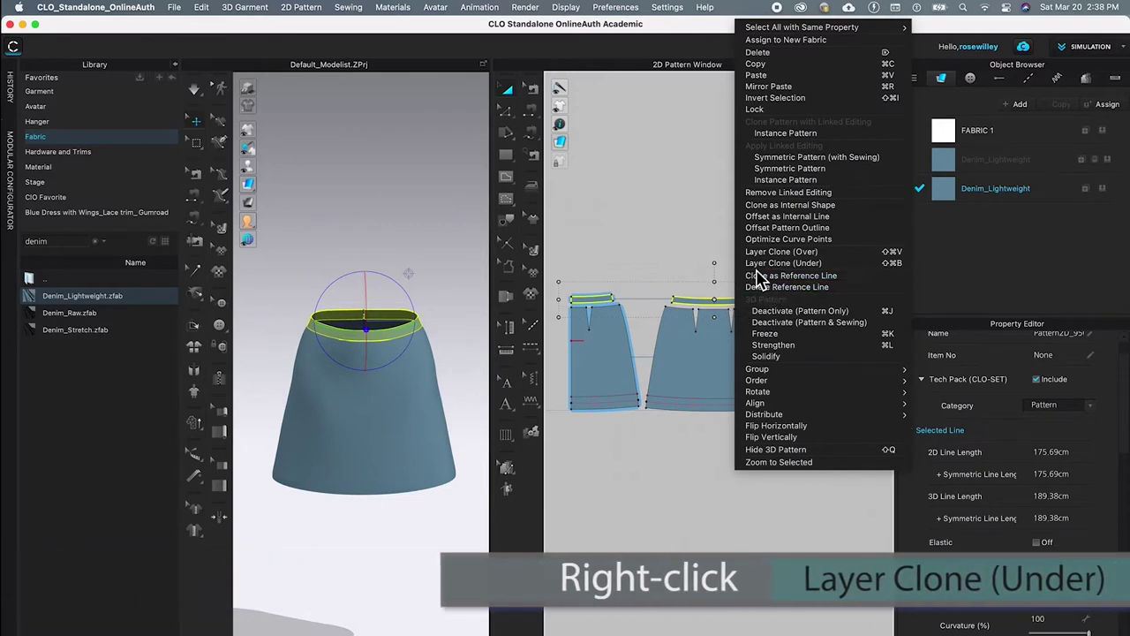
left_click(849, 265)
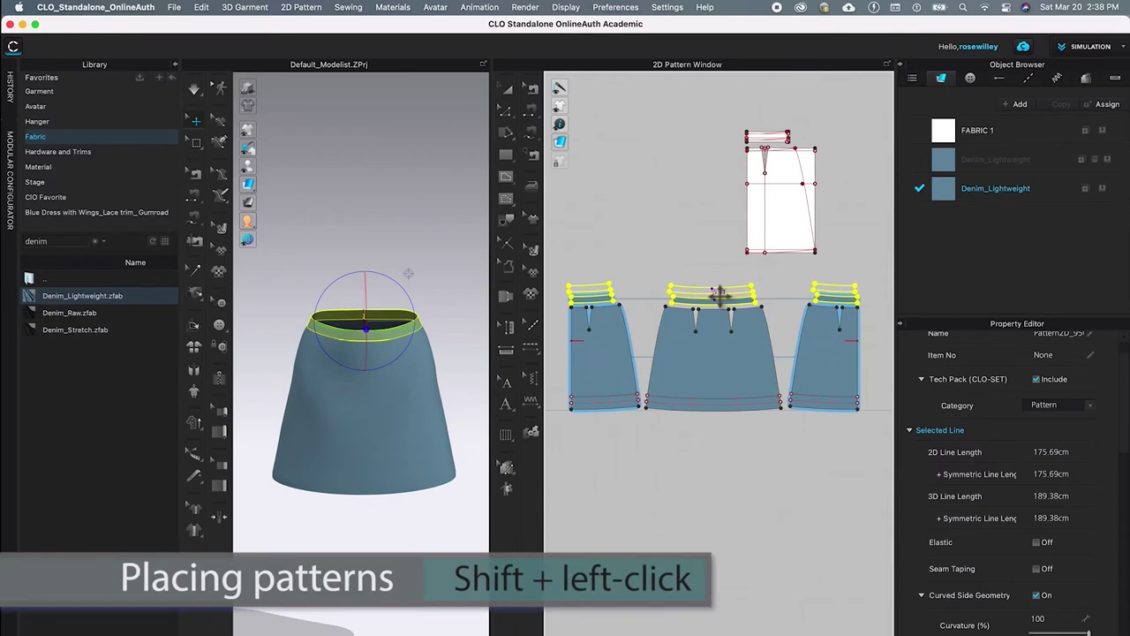
key("shift")
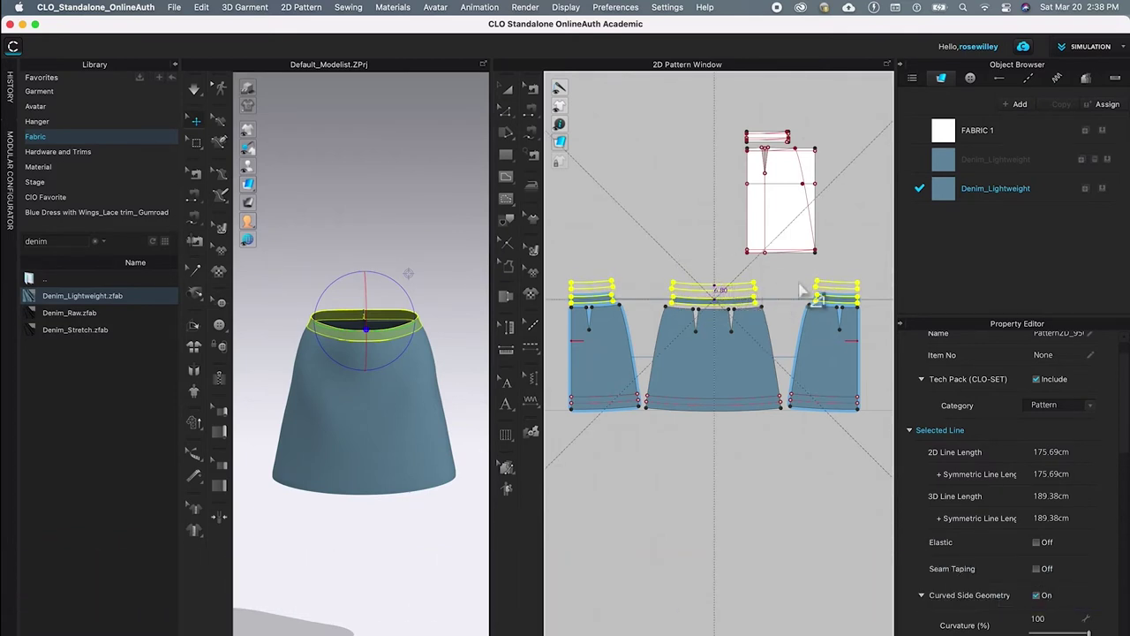
left_click(848, 292, "shift")
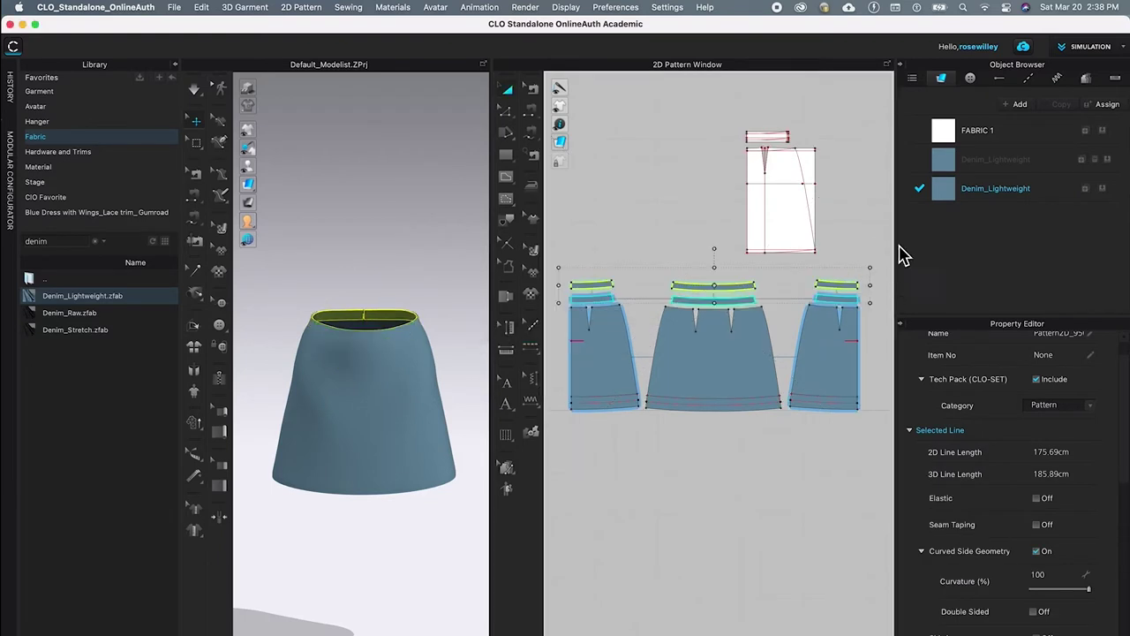
left_click(867, 181)
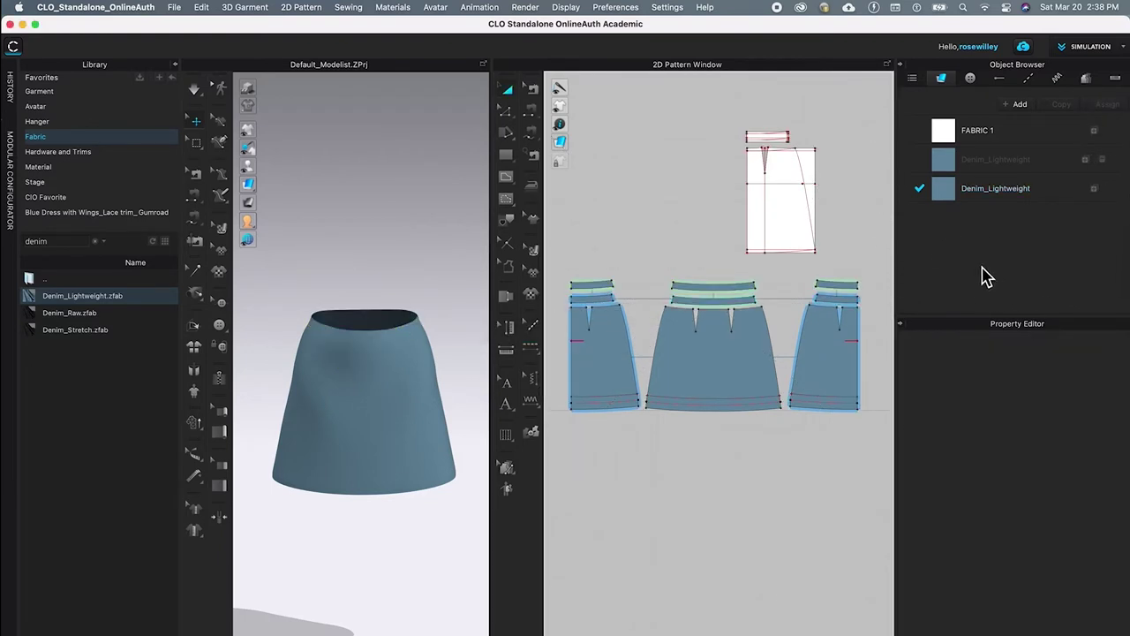
Add a new fabric to the Object Browser and rename FABRIC 2 to 'Facing'.
left_click(1020, 105)
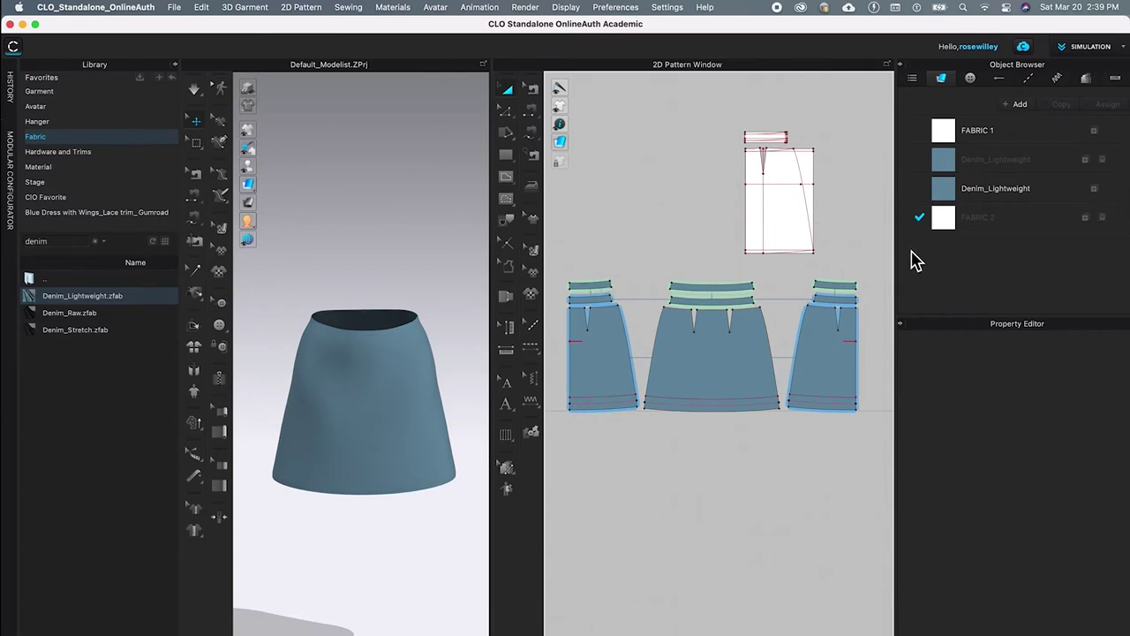
left_click(999, 224)
double_click(980, 218)
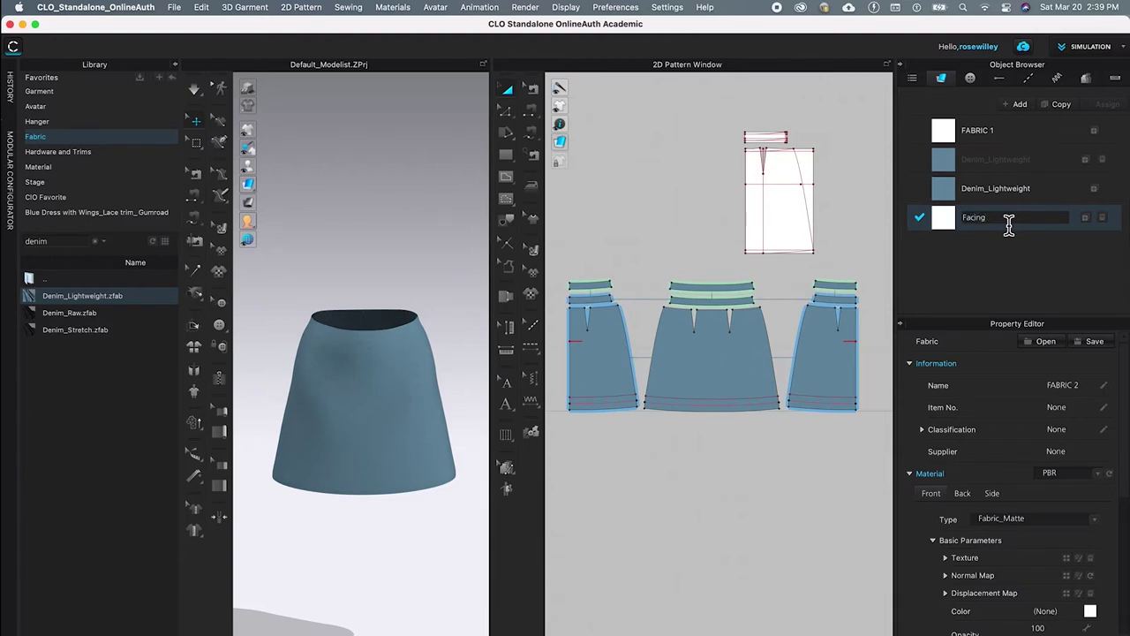
key("Return")
left_click_drag(1012, 230, 883, 277)
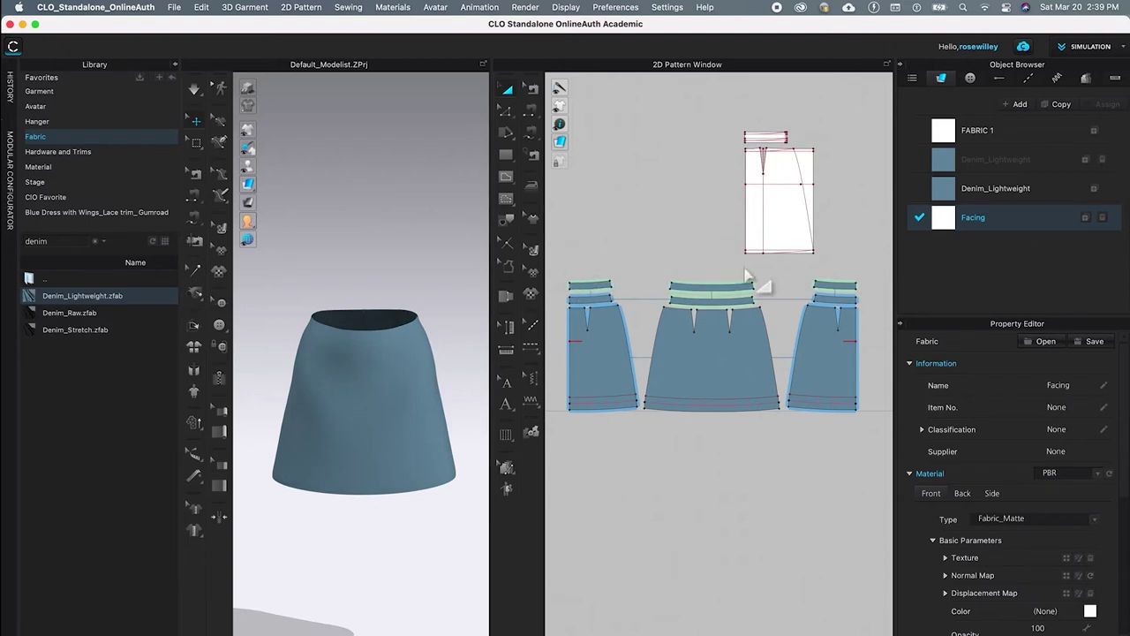
left_click_drag(863, 282, 668, 174)
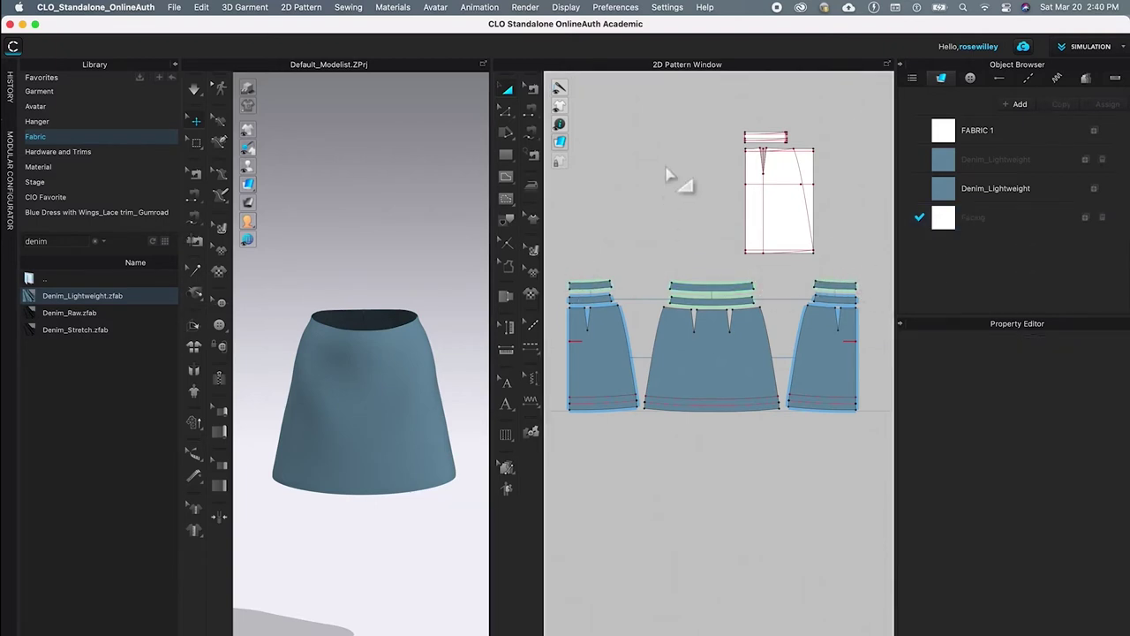
Assign the Facing fabric to the three cloned waistband layers, then clear the selection.
left_click_drag(690, 238, 880, 303)
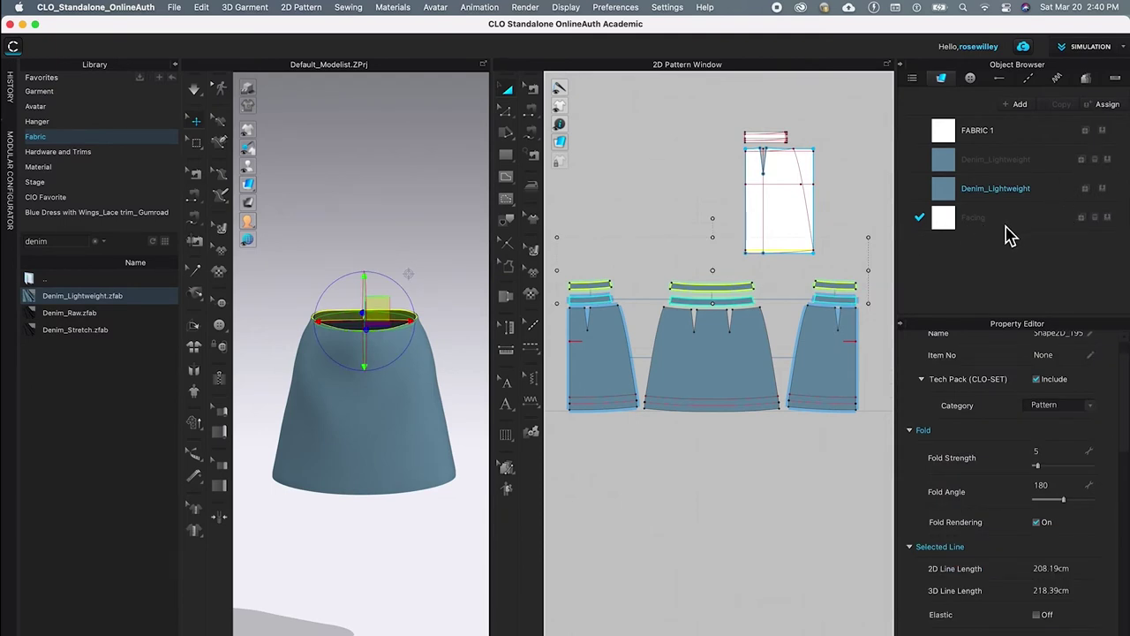
left_click(1108, 220)
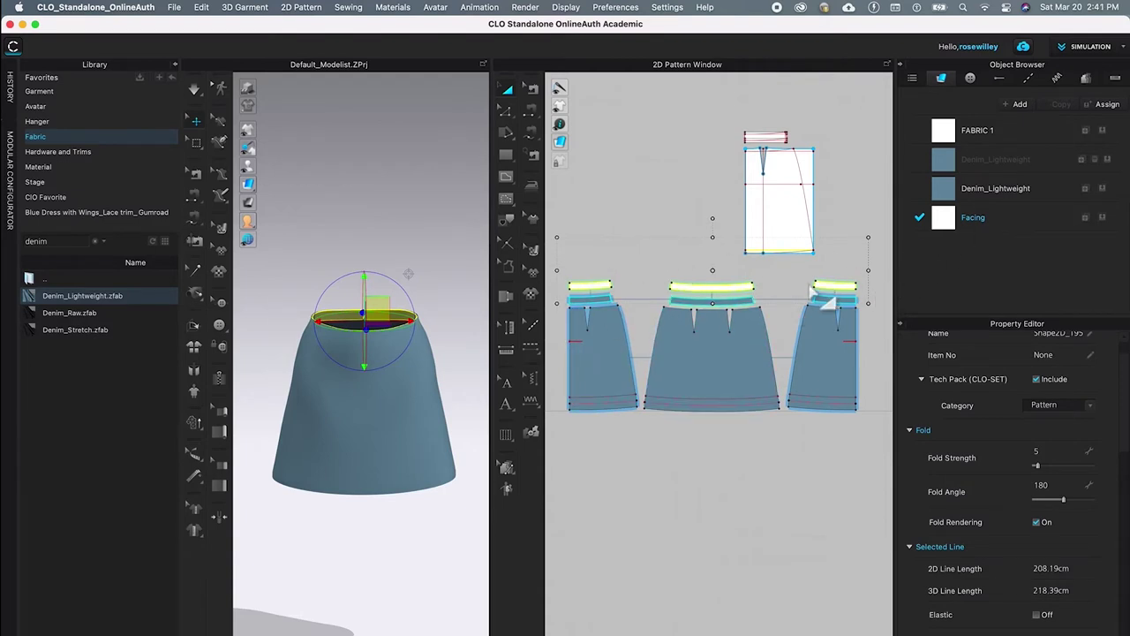
left_click(628, 213)
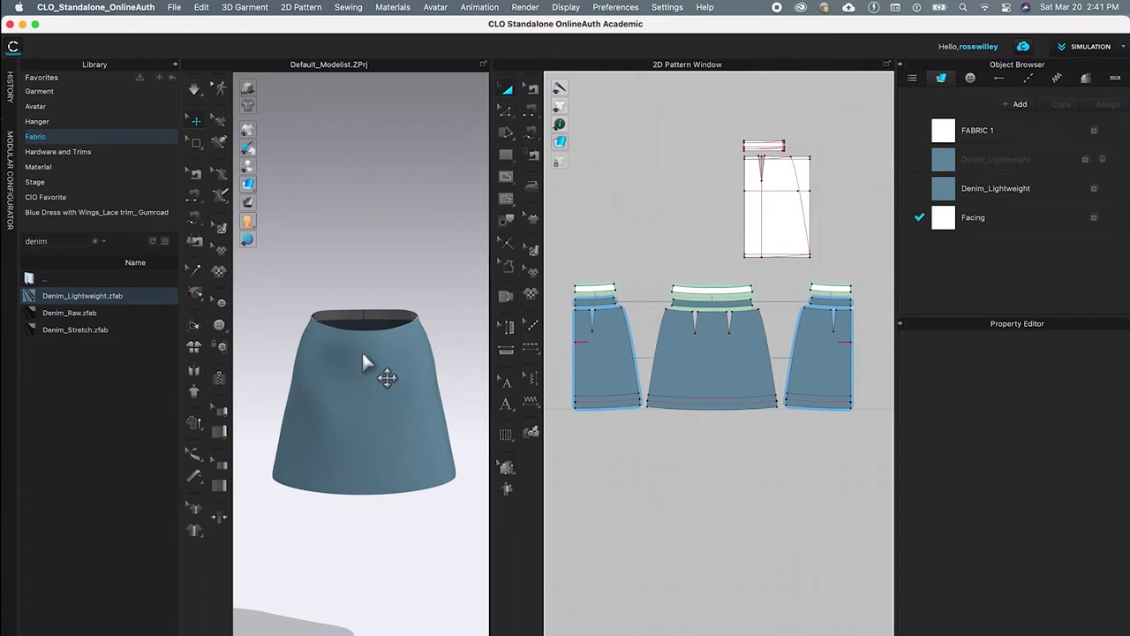
Zoom in on the skirt, simulate to re-drape it, and orbit to view the waistband opening.
left_click(382, 248)
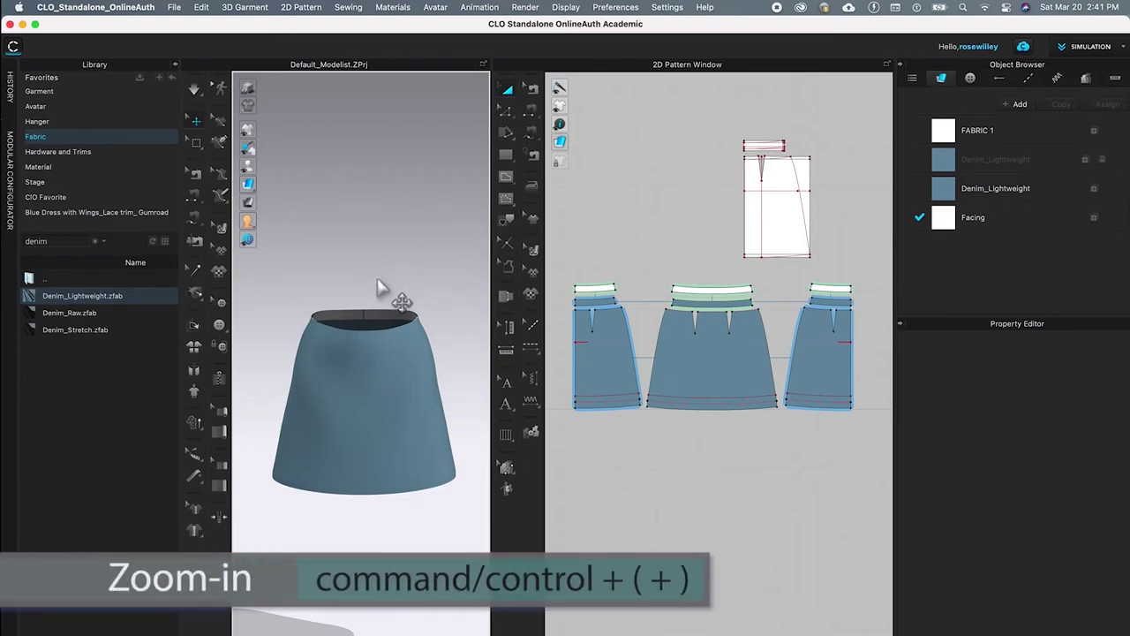
key("super+plus")
key("super+plus")
key("super+plus")
key("super+plus")
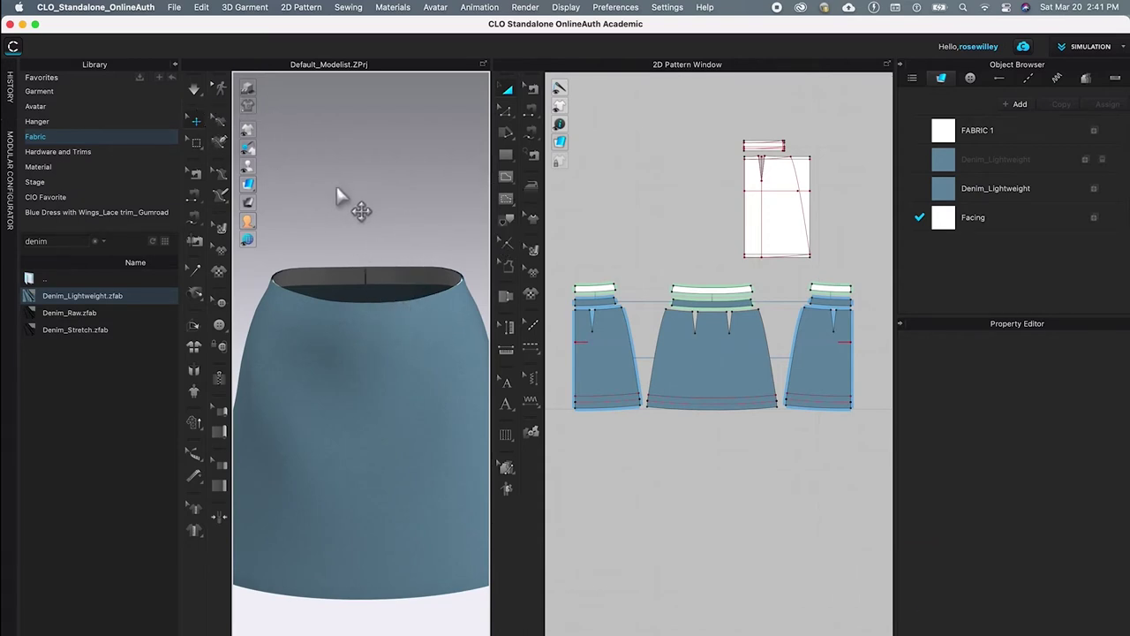
key("space")
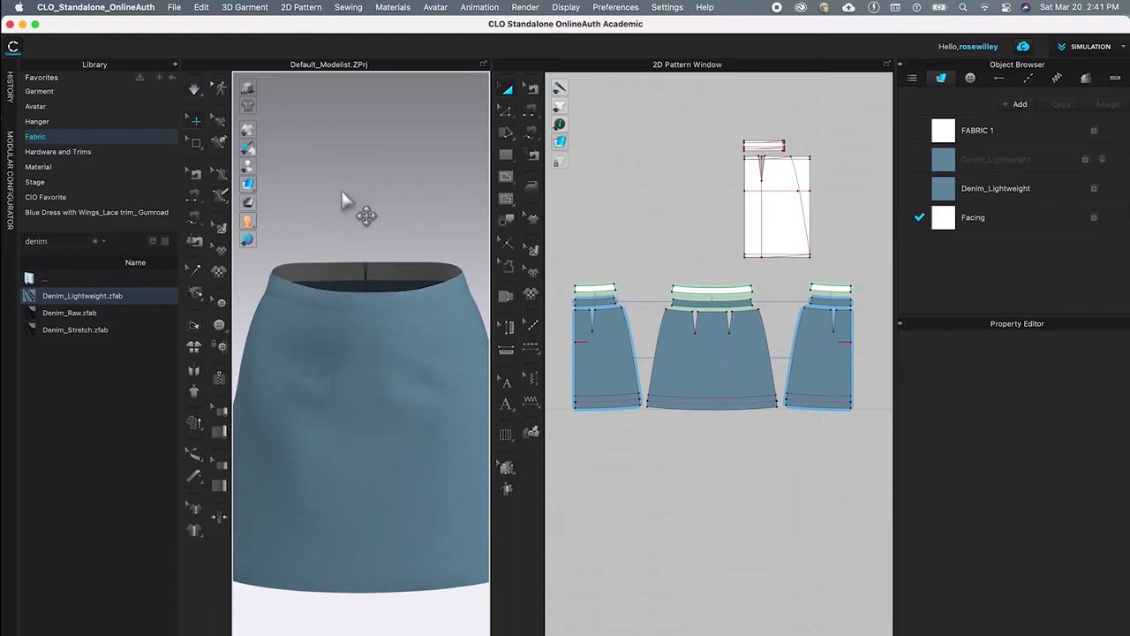
key("q")
key("w")
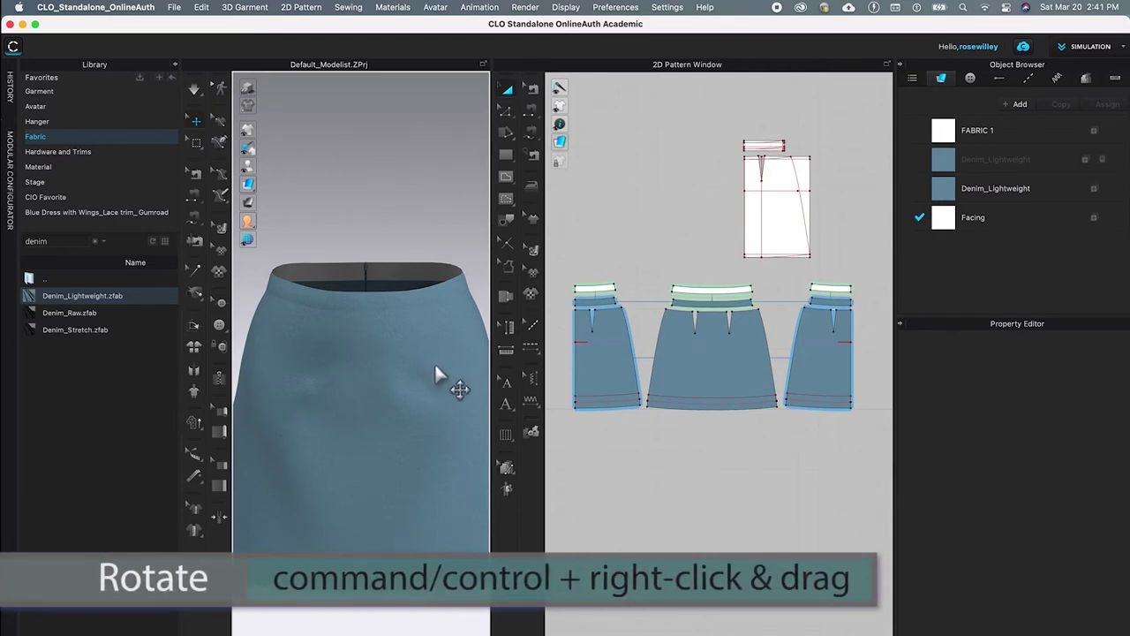
mouse_move(436, 367)
right_mouse_down("super")
mouse_move(404, 383)
mouse_move(323, 388)
mouse_move(285, 375)
mouse_move(441, 363)
mouse_move(382, 381)
mouse_move(475, 353)
mouse_move(429, 371)
mouse_move(443, 386)
mouse_move(411, 378)
mouse_move(295, 397)
mouse_move(421, 379)
mouse_move(436, 366)
mouse_move(442, 380)
right_mouse_up("super")
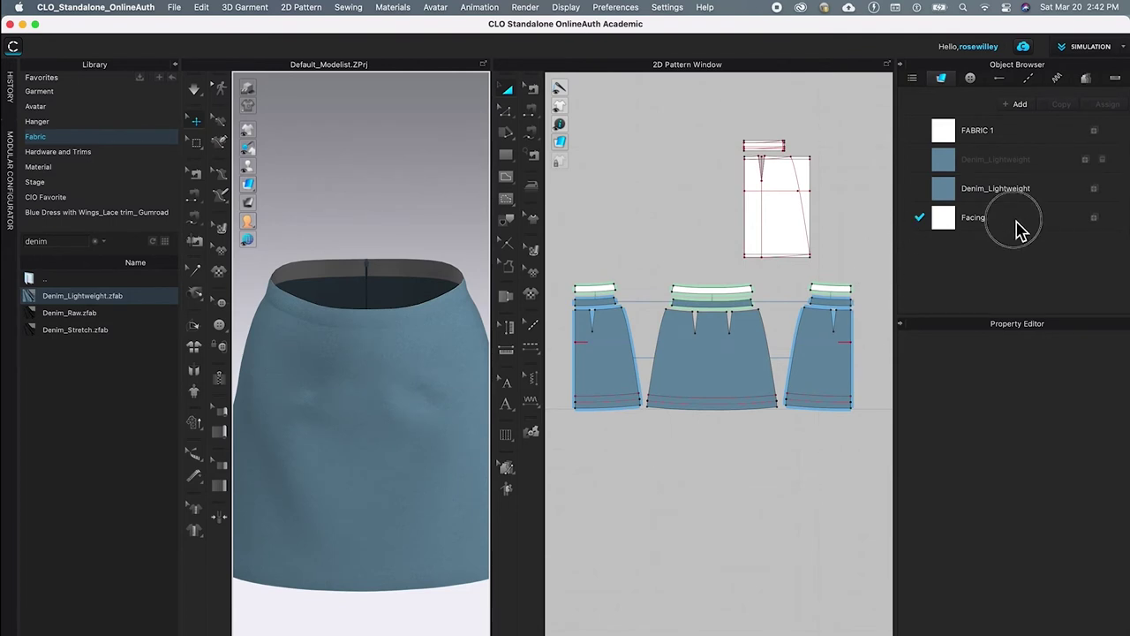
Change the Facing fabric's material type to Fabric_Silk/Satin and bring up its colour settings.
left_click(1021, 230)
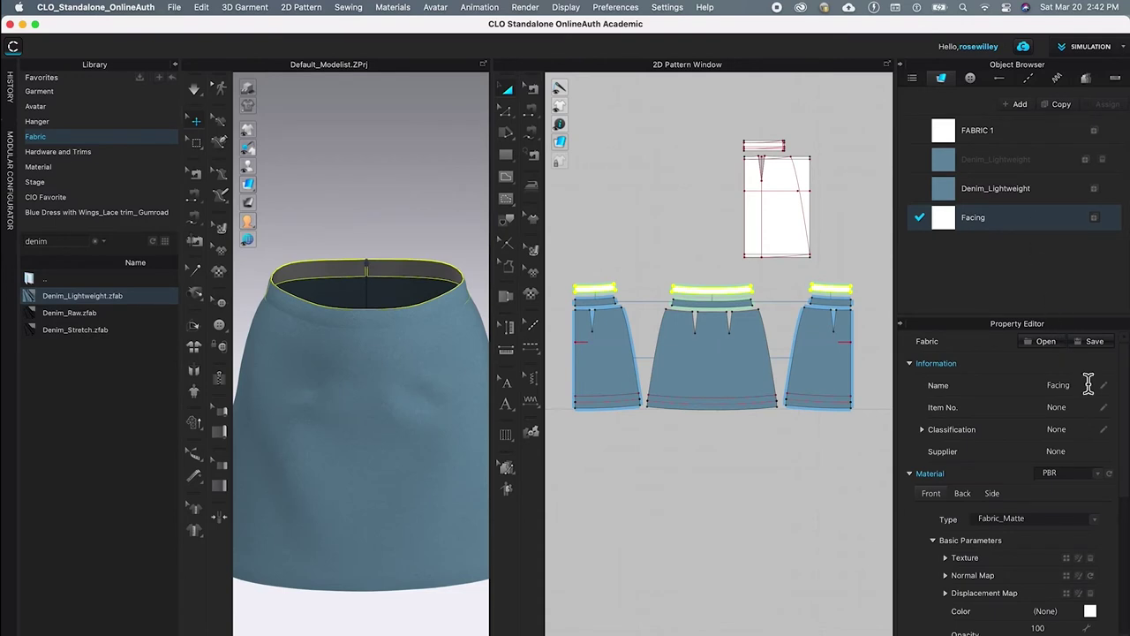
left_click_drag(1128, 452, 1127, 499)
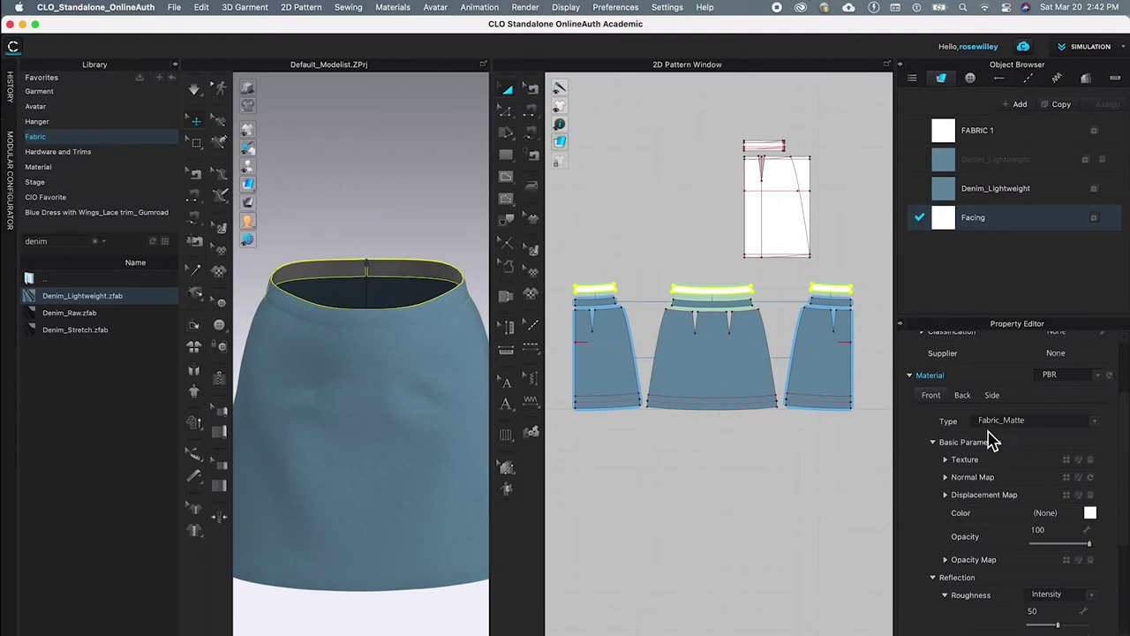
left_click(1095, 422)
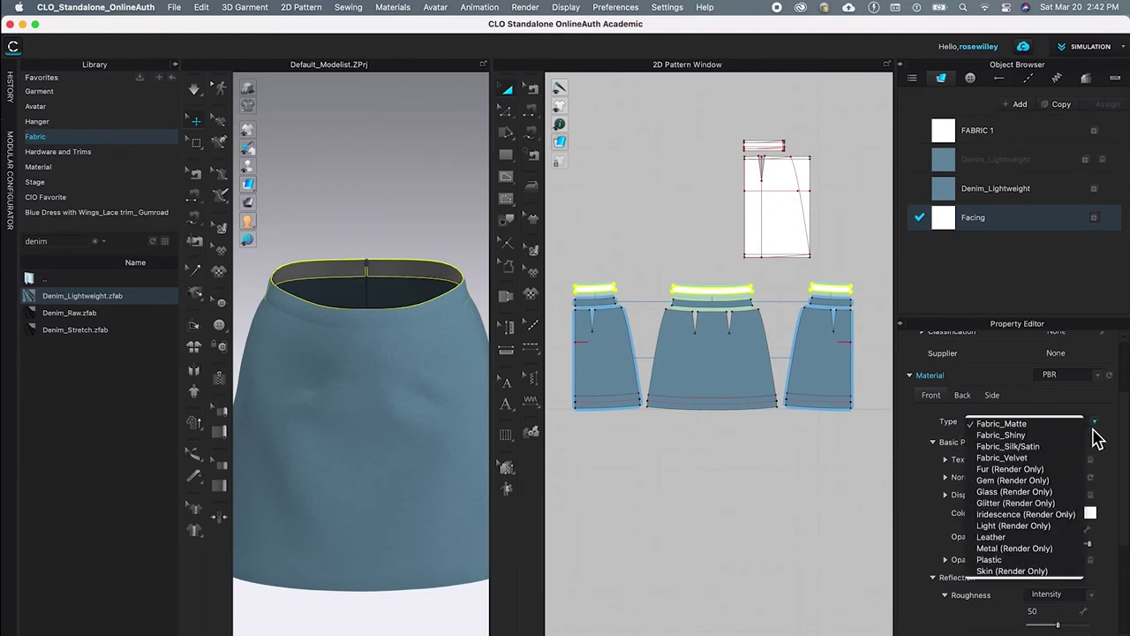
left_click(1007, 446)
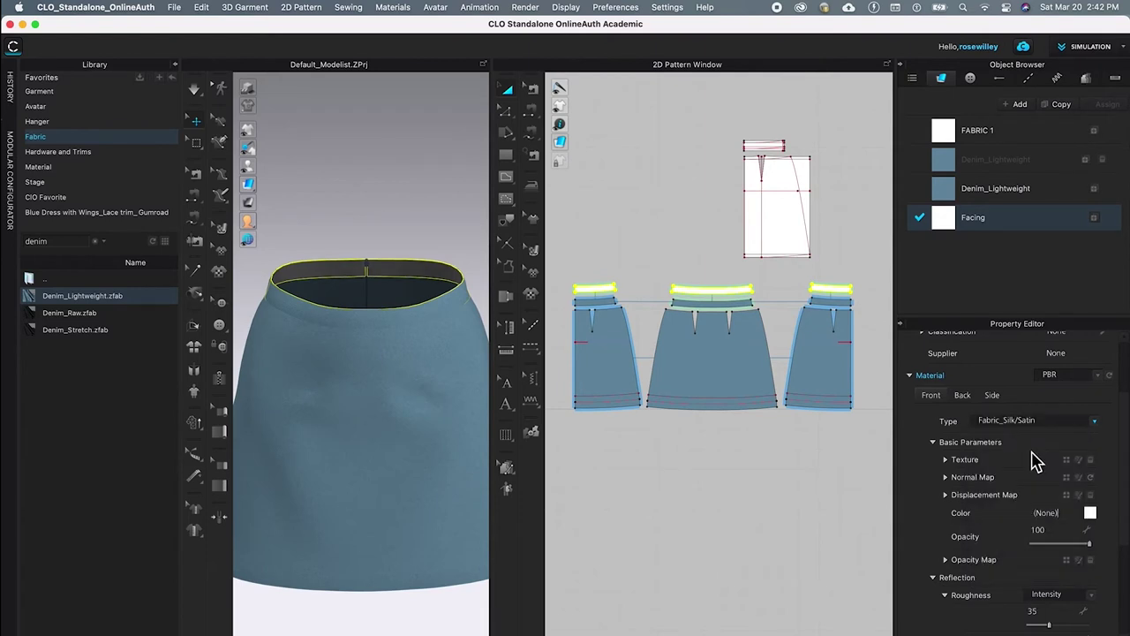
left_click(1091, 514)
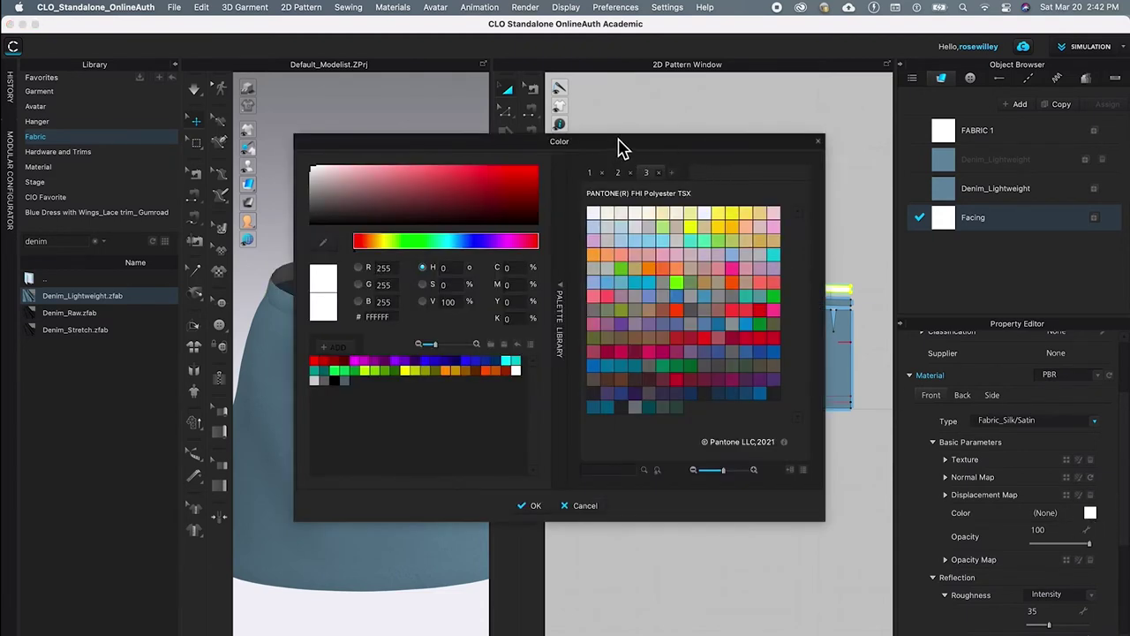
Sample the skirt's denim blue, adjust it to 5689A2, and apply it to Facing.
left_click_drag(597, 146, 820, 145)
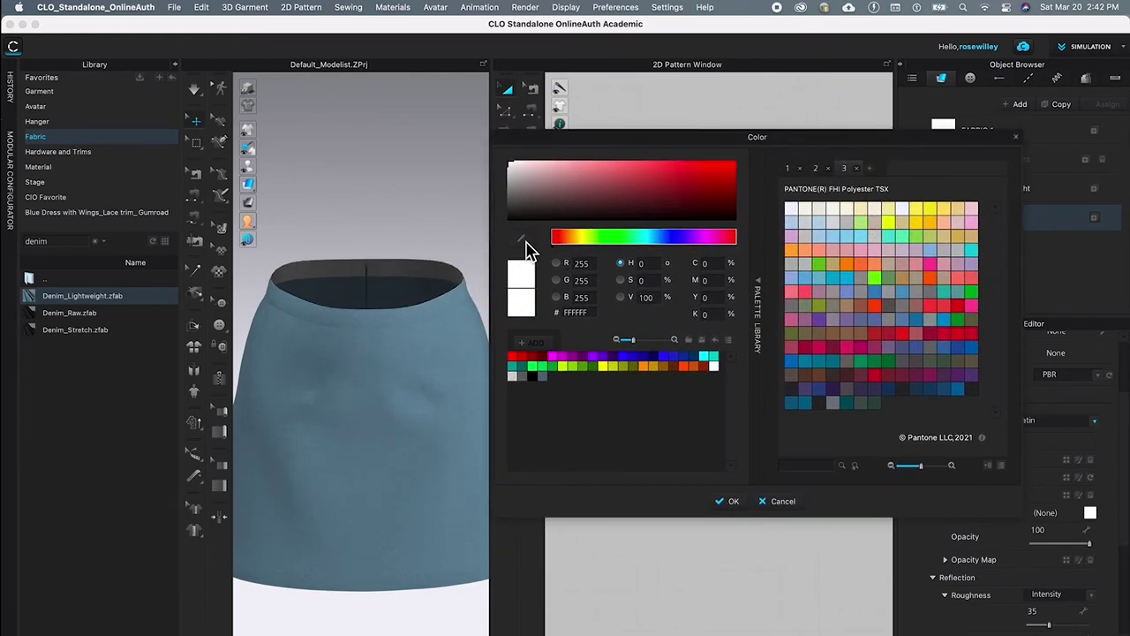
left_click(526, 245)
left_click(445, 350)
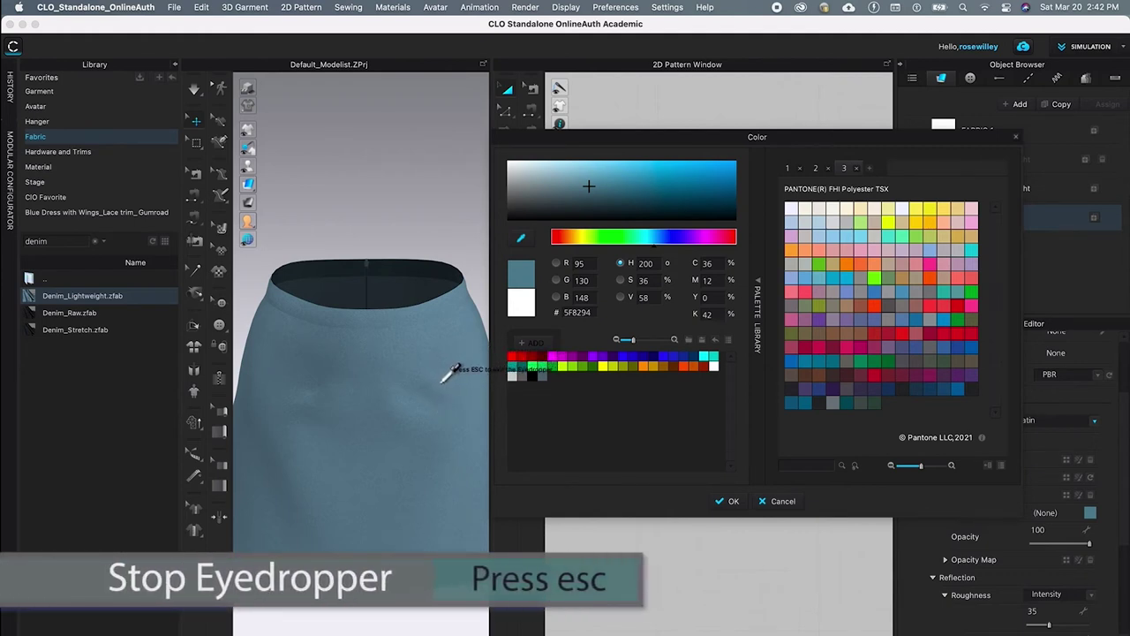
key("Escape")
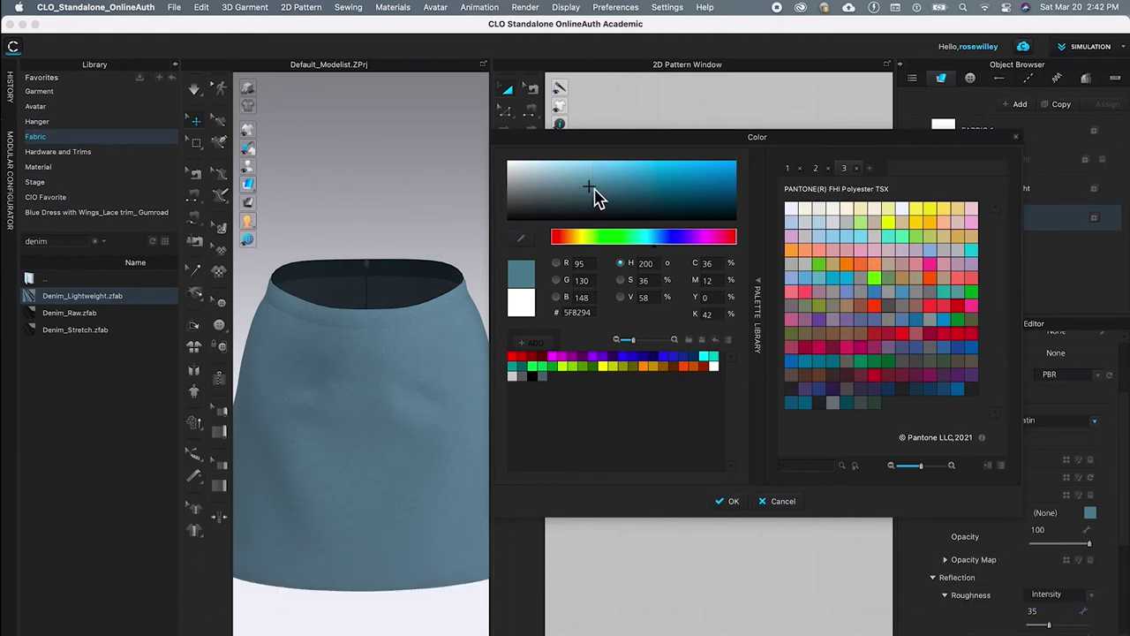
mouse_move(594, 188)
left_mouse_down()
mouse_move(604, 185)
mouse_move(604, 207)
mouse_move(577, 187)
mouse_move(553, 189)
mouse_move(616, 188)
mouse_move(614, 211)
mouse_move(618, 191)
left_mouse_up()
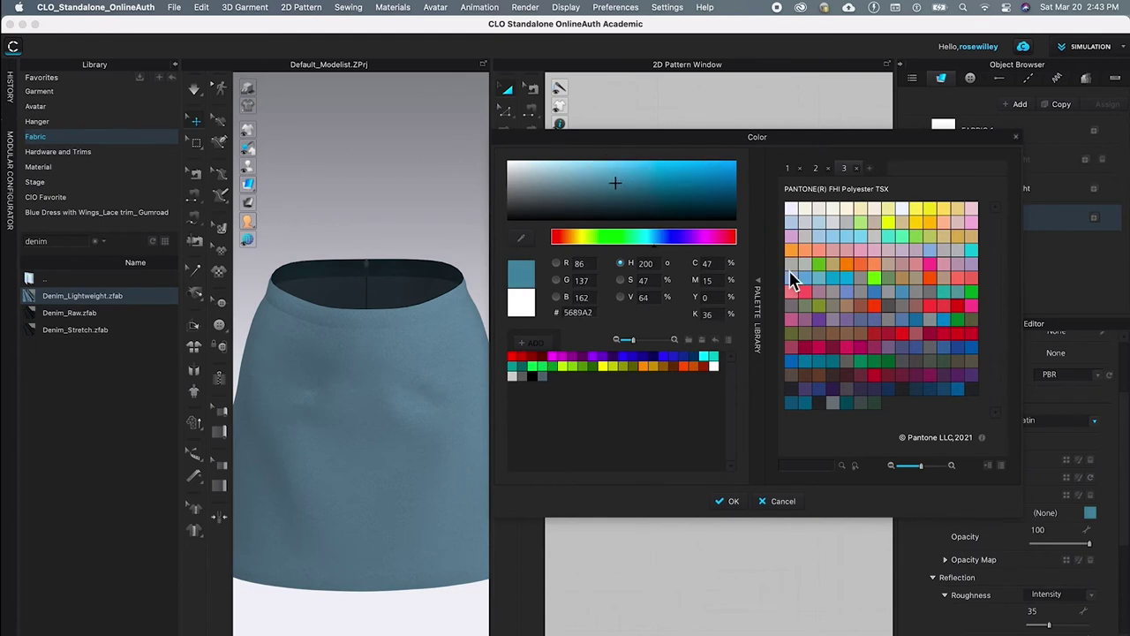
left_click(733, 501)
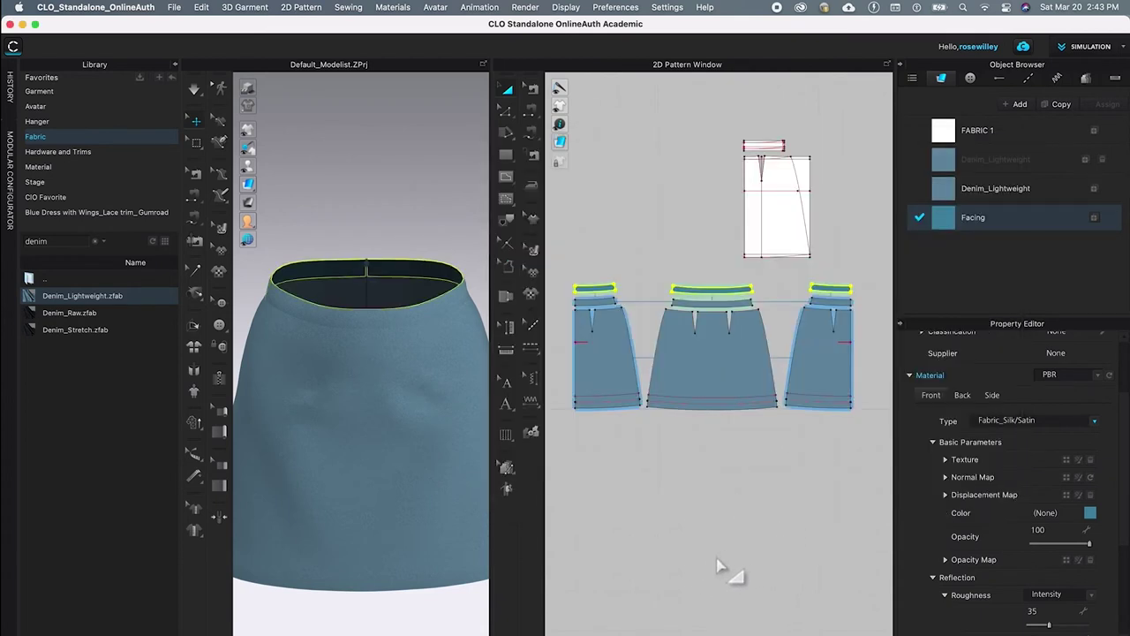
left_click(392, 208)
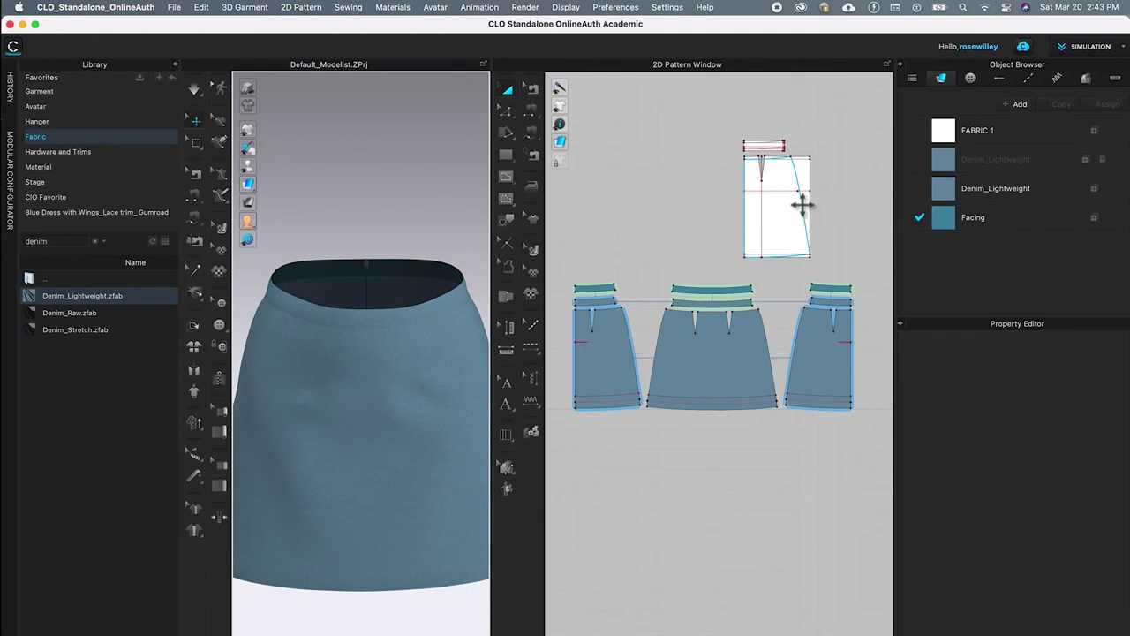
mouse_move(425, 369)
right_mouse_down()
mouse_move(277, 365)
mouse_move(436, 354)
mouse_move(426, 376)
right_mouse_up()
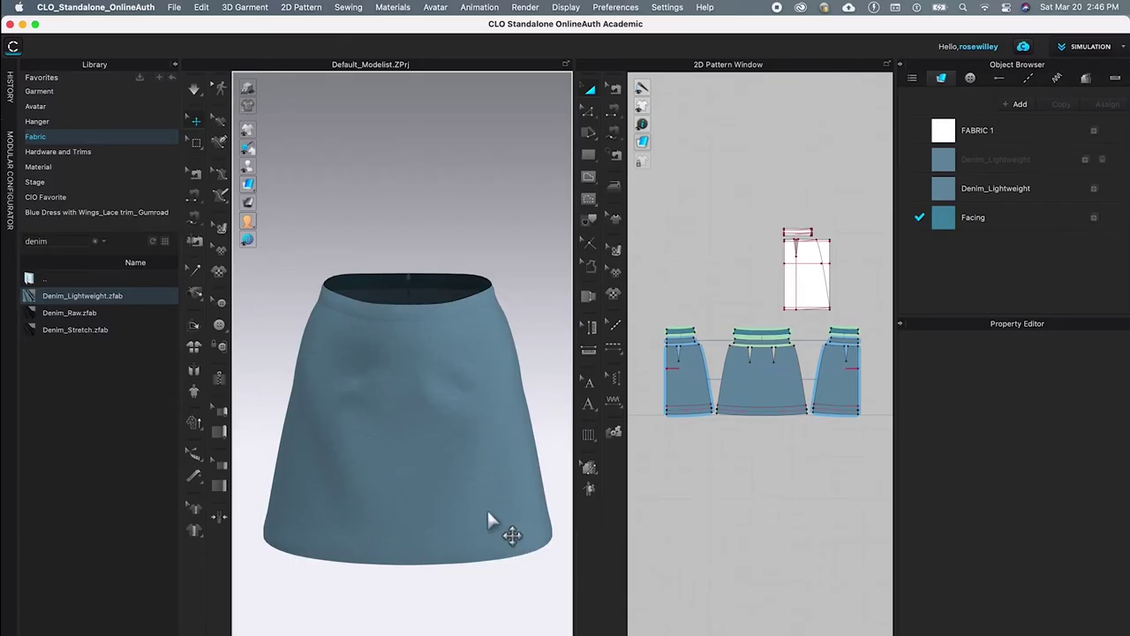
Activate the Segment Topstitch tool from Materials > Topstitch.
left_click(393, 9)
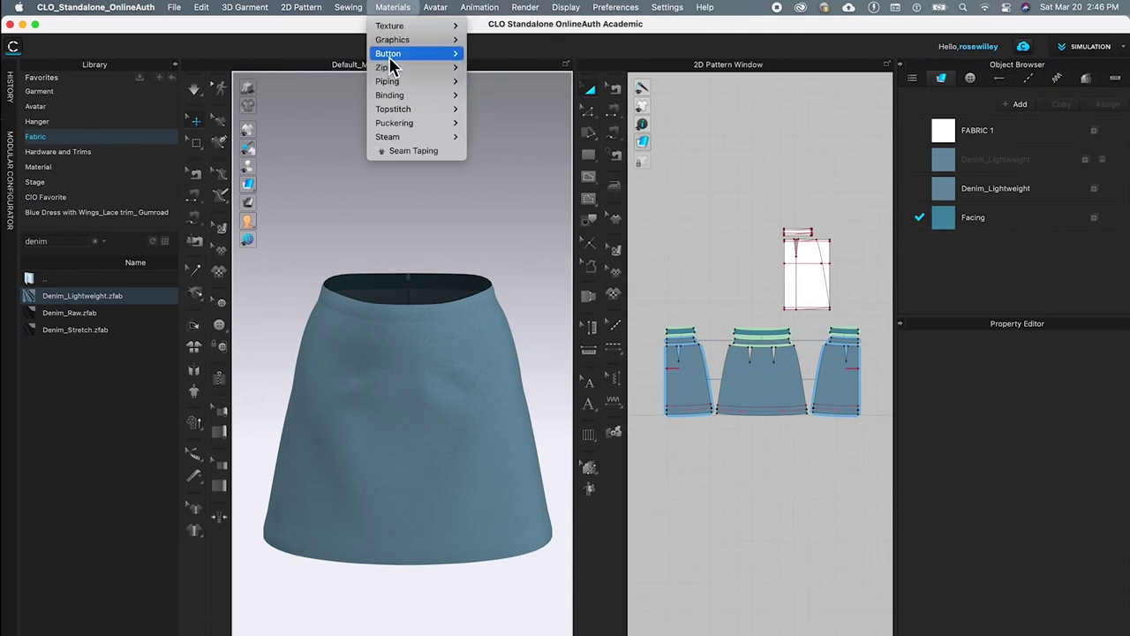
mouse_move(394, 113)
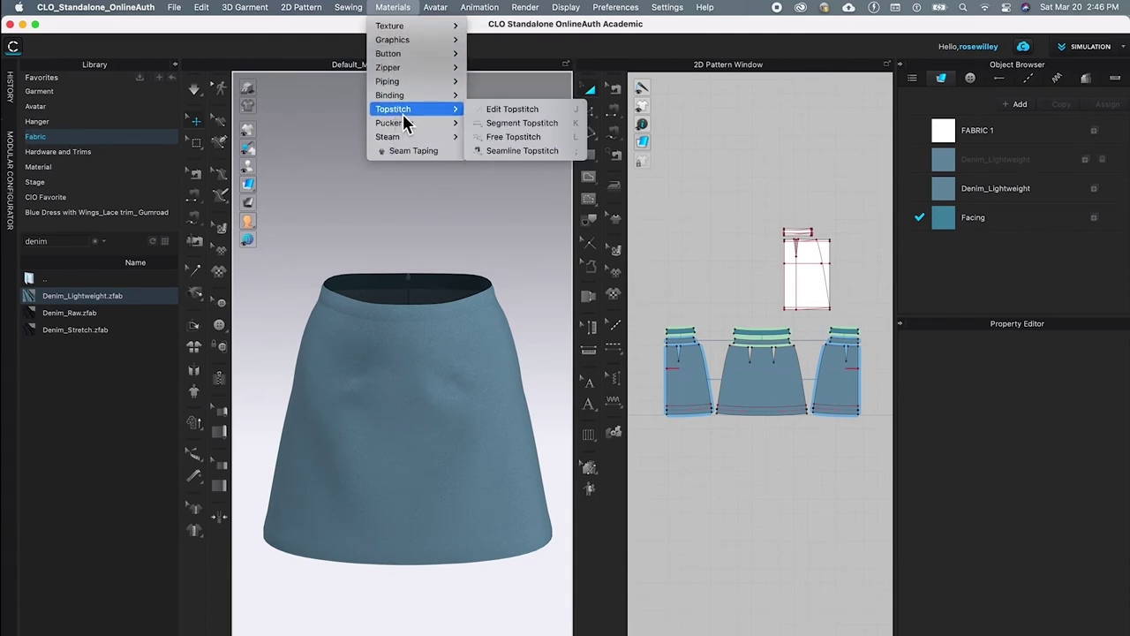
left_click(544, 127)
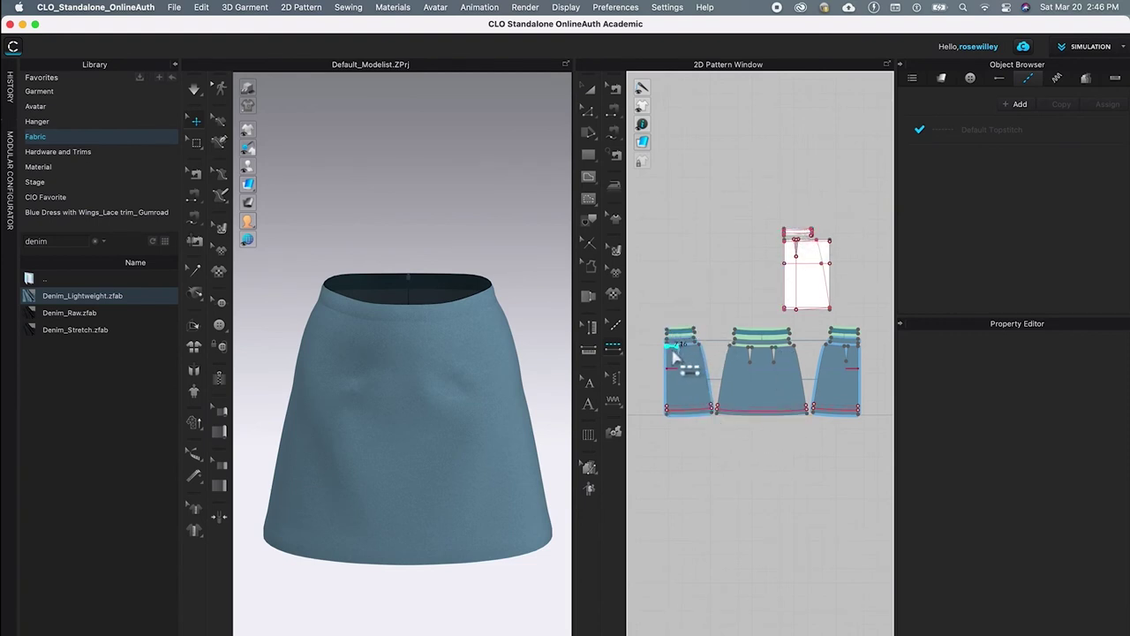
Topstitch the waistband seam and hem edge of the left skirt panel.
scroll(684, 349, "up", 3)
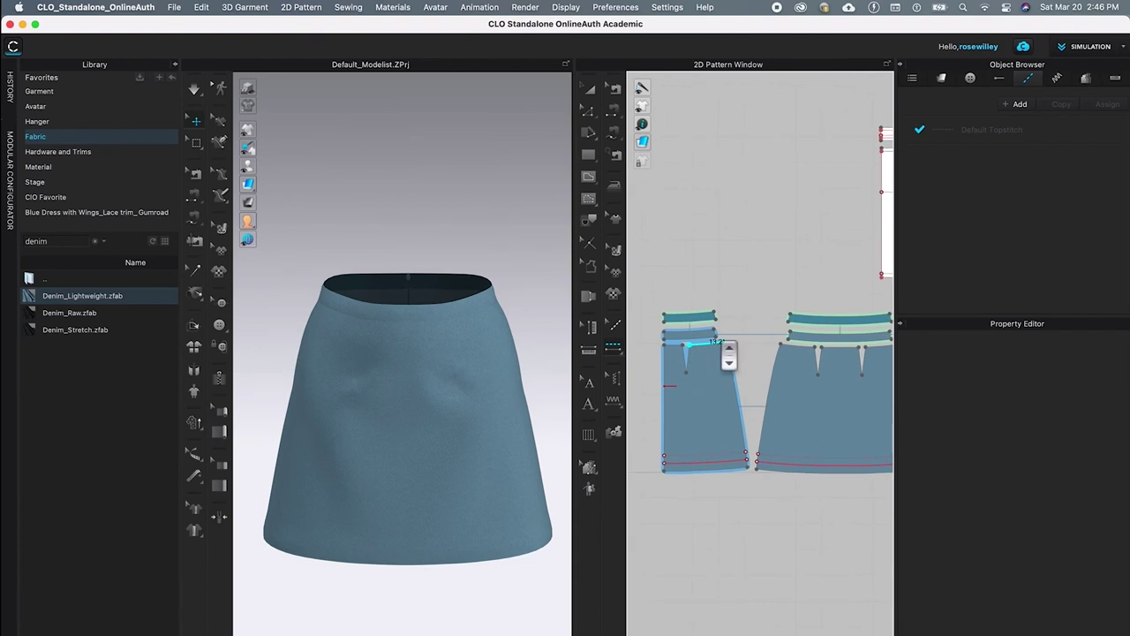
scroll(713, 342, "up", 2)
scroll(677, 365, "down", 2)
scroll(664, 363, "up", 2)
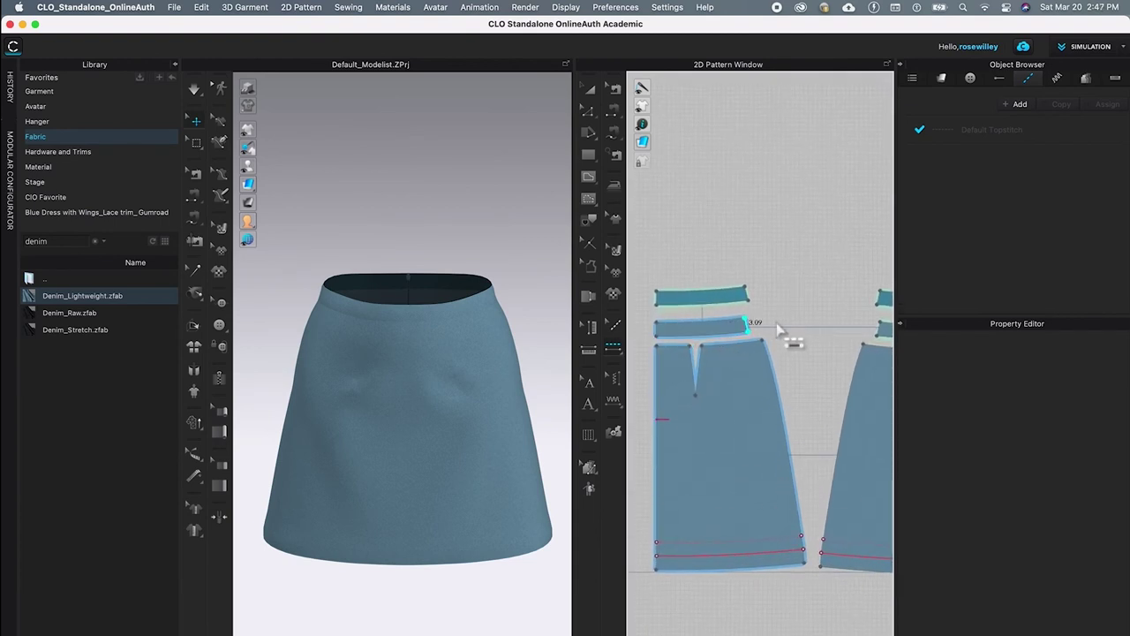
left_click(674, 342)
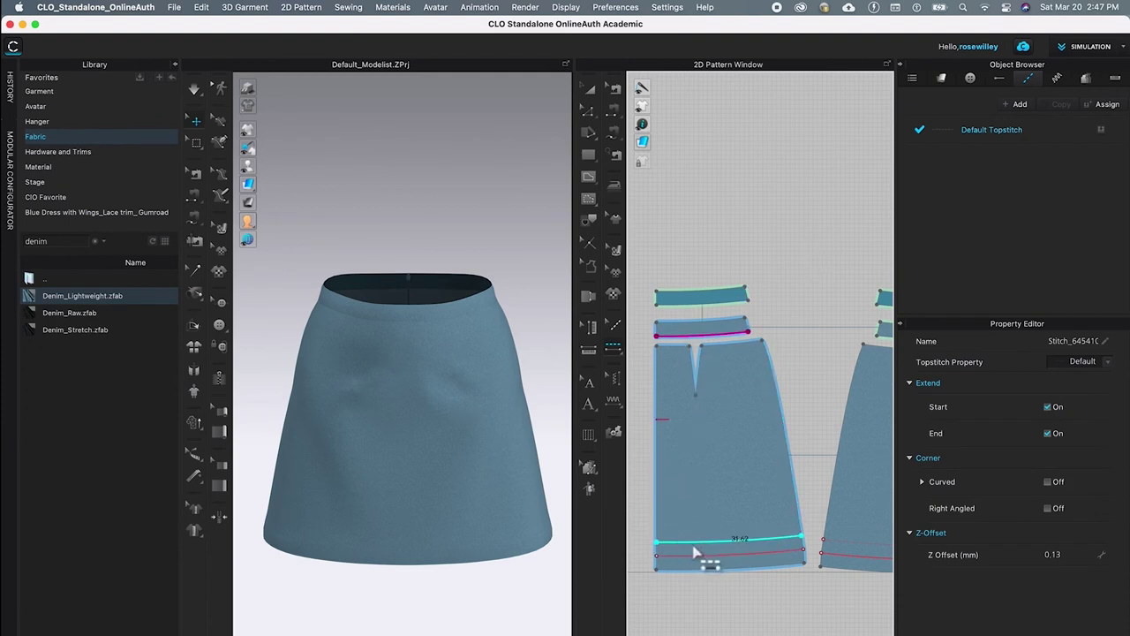
left_click(800, 539)
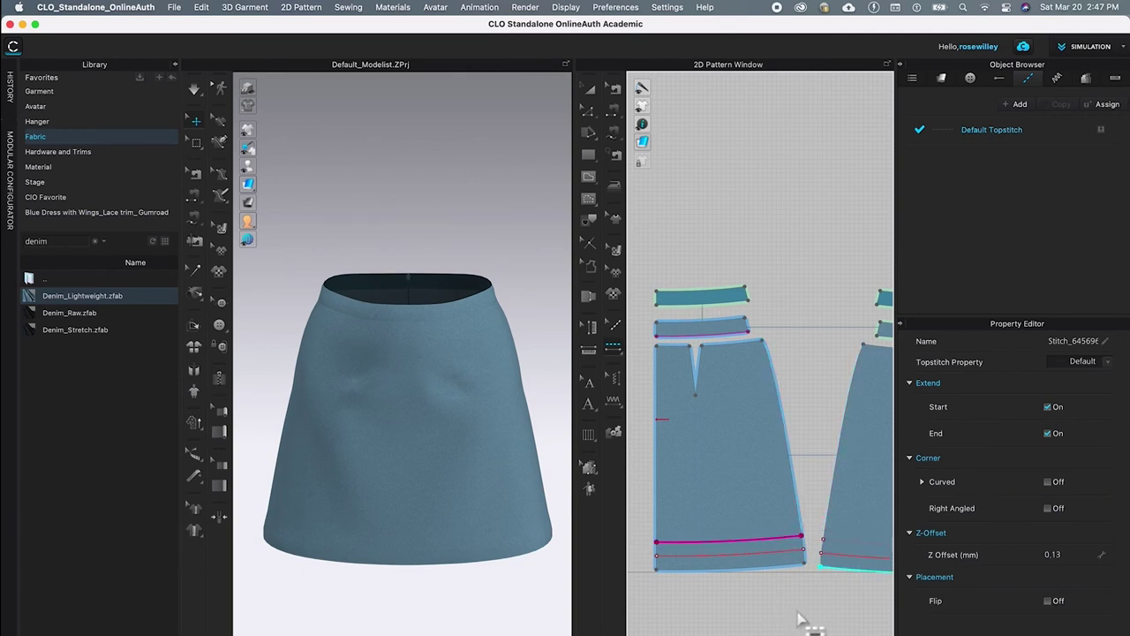
Topstitch the centre panel's waistband seam and hem, then clear the stitch selection.
right_click_drag(821, 618, 661, 536)
scroll(724, 588, "up", 4)
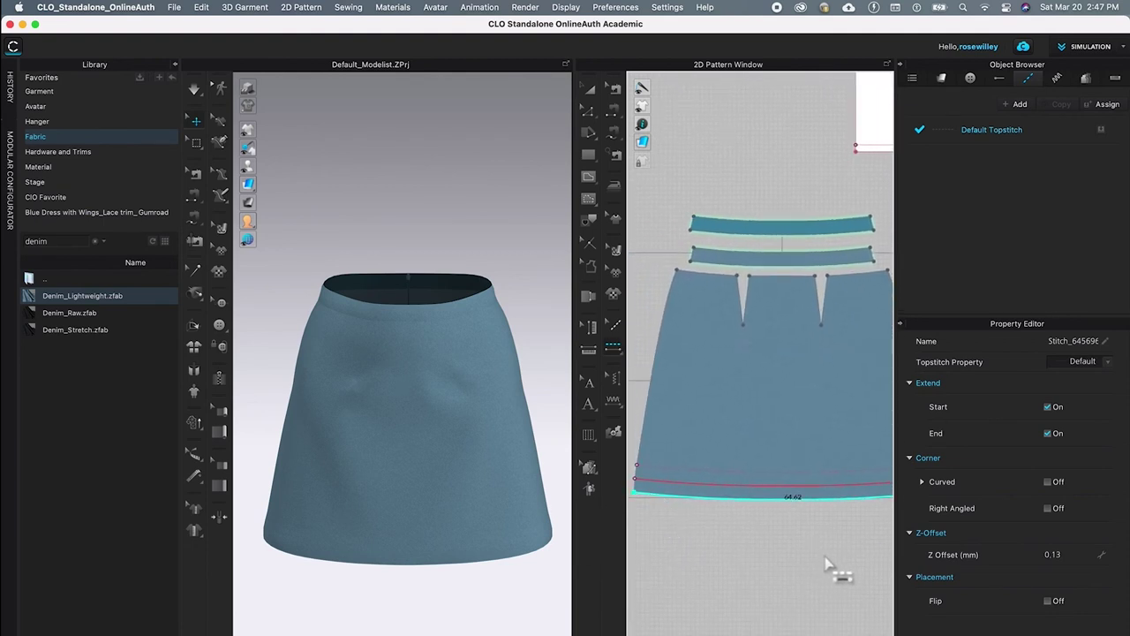
scroll(821, 560, "down", 2)
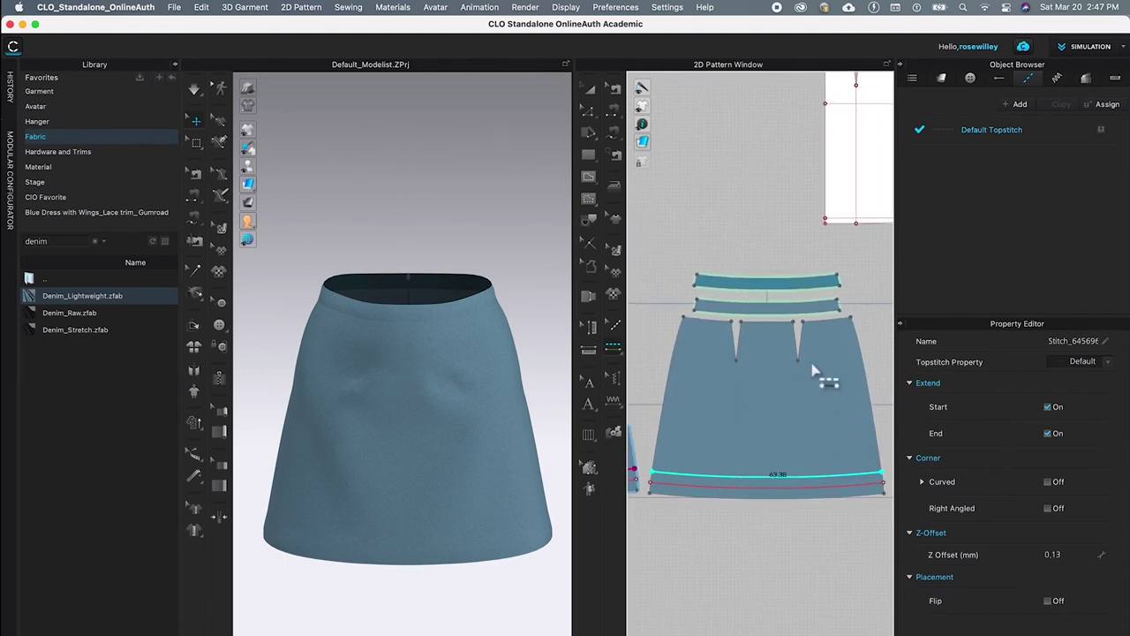
left_click(722, 315)
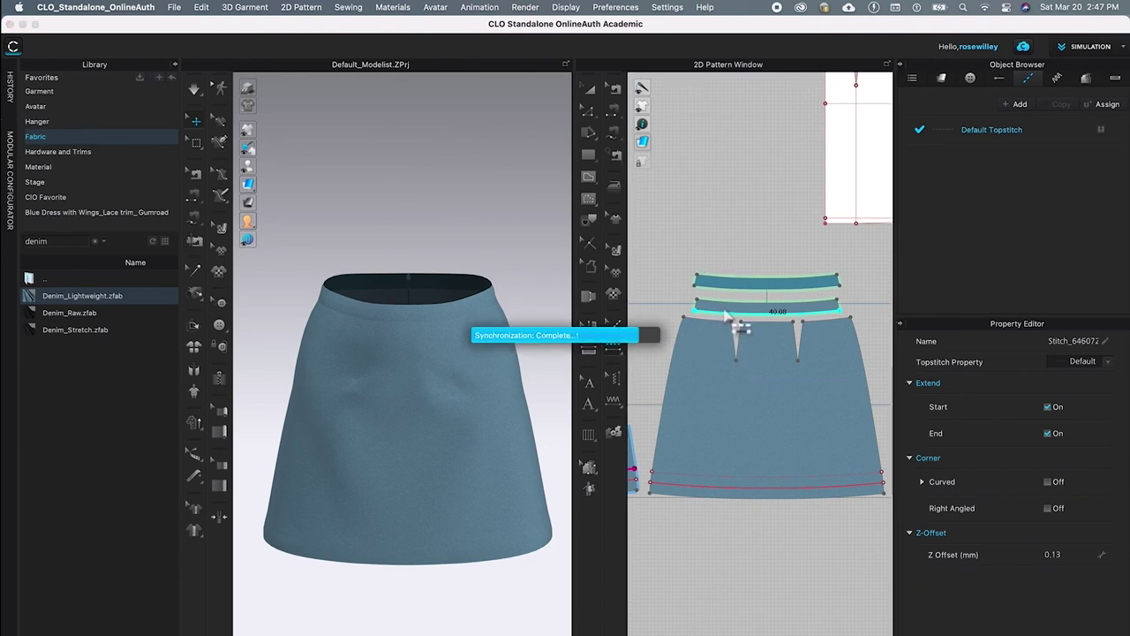
left_click(698, 478)
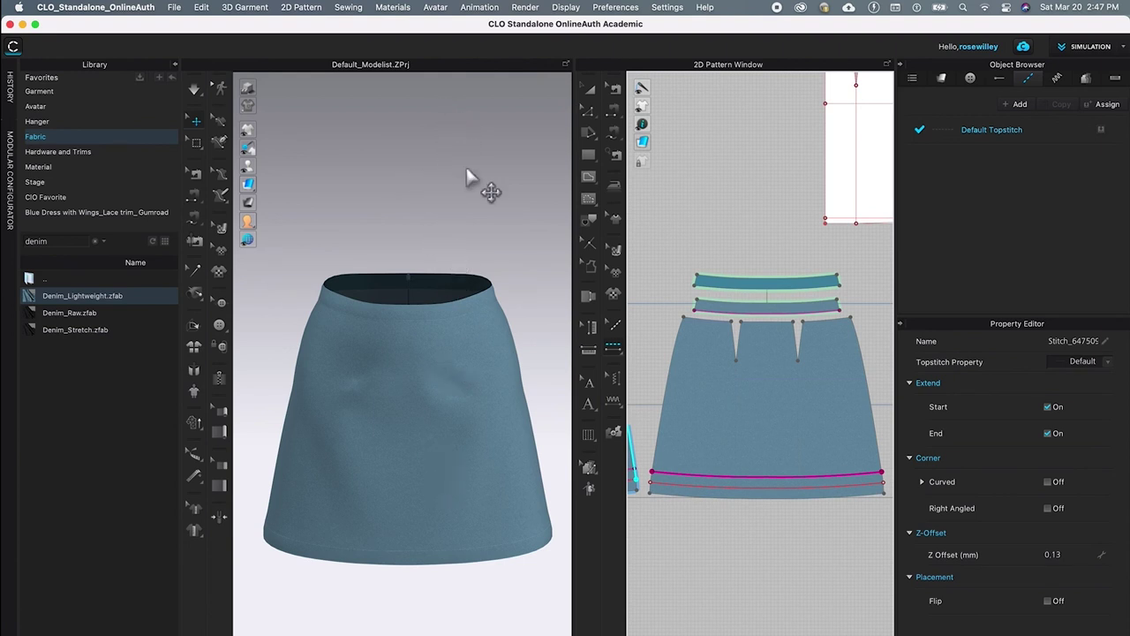
left_click(441, 196)
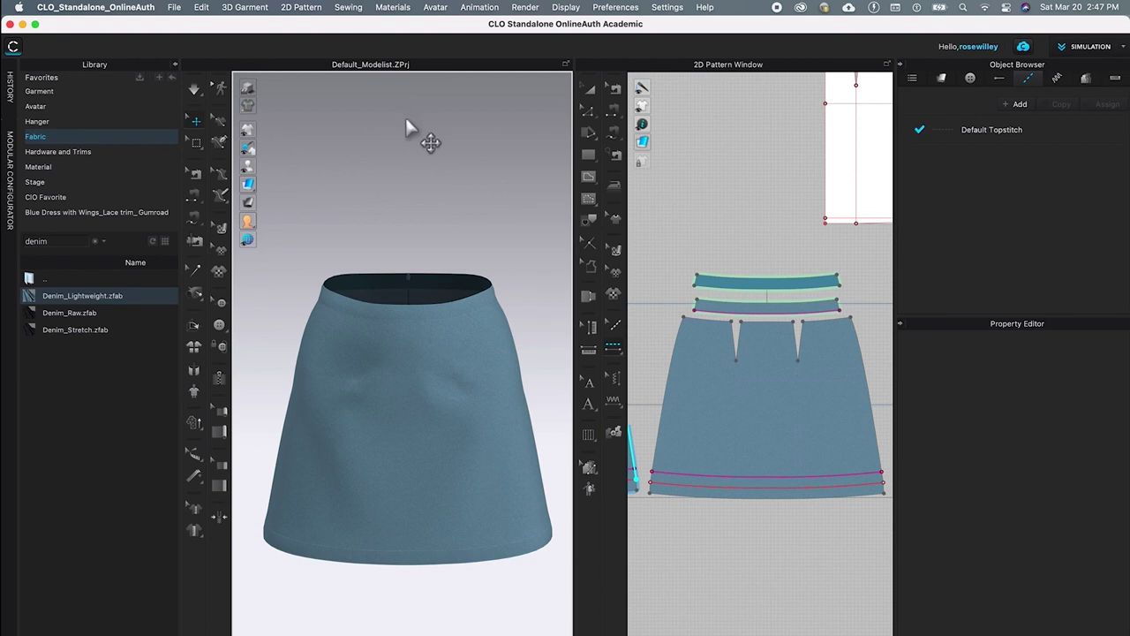
scroll(420, 181, "up", 5)
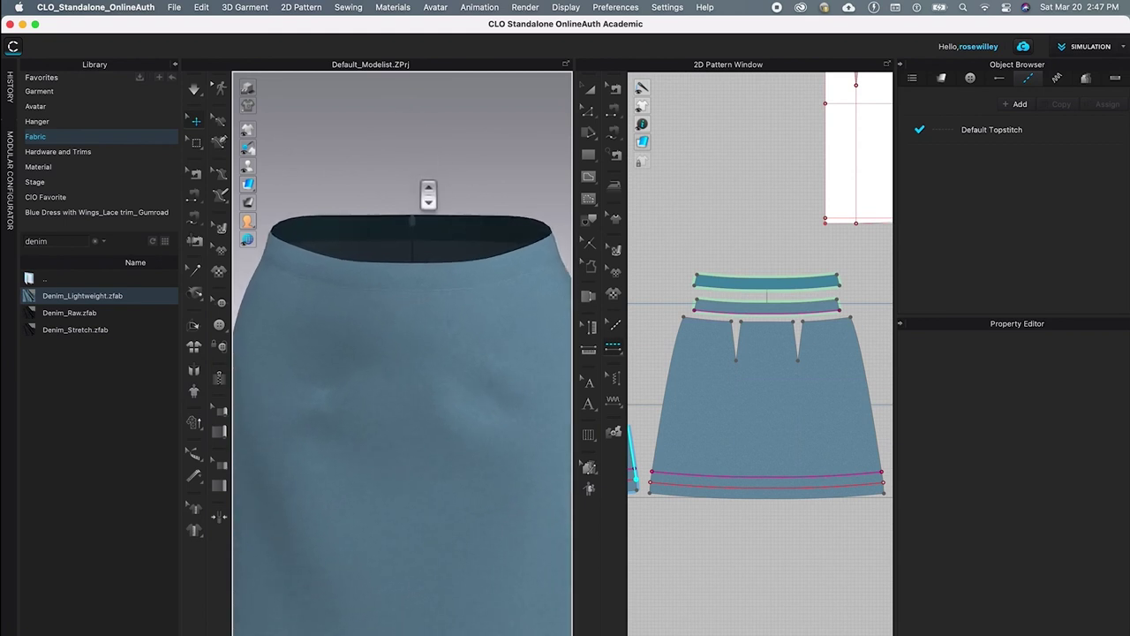
right_click_drag(424, 370, 375, 380)
right_click_drag(494, 386, 411, 374)
key("2")
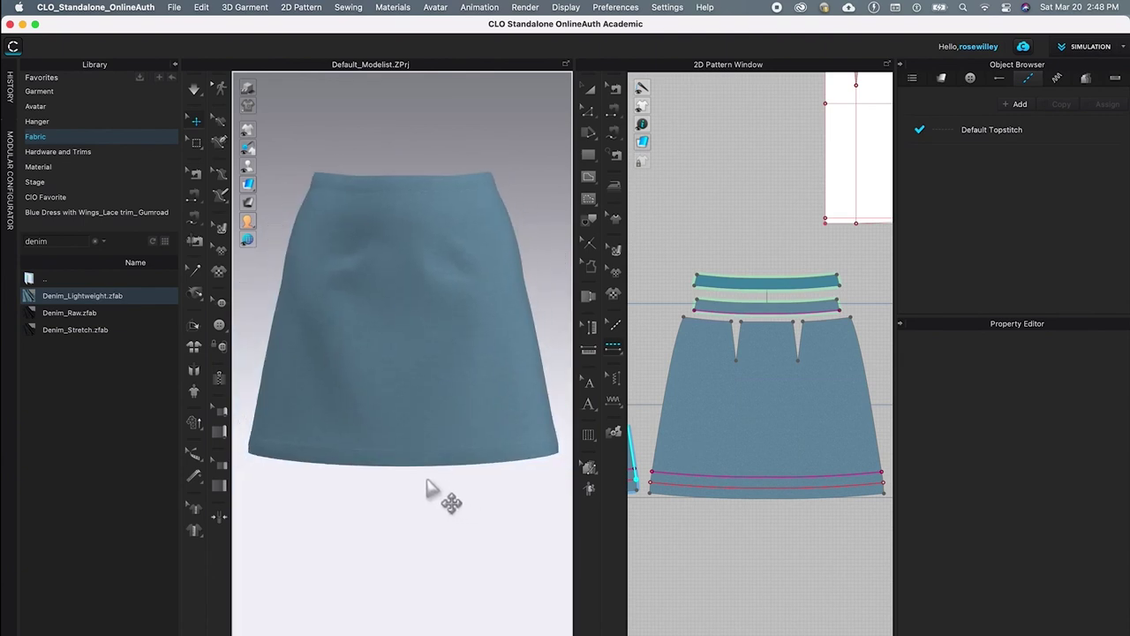
scroll(432, 485, "up", 10)
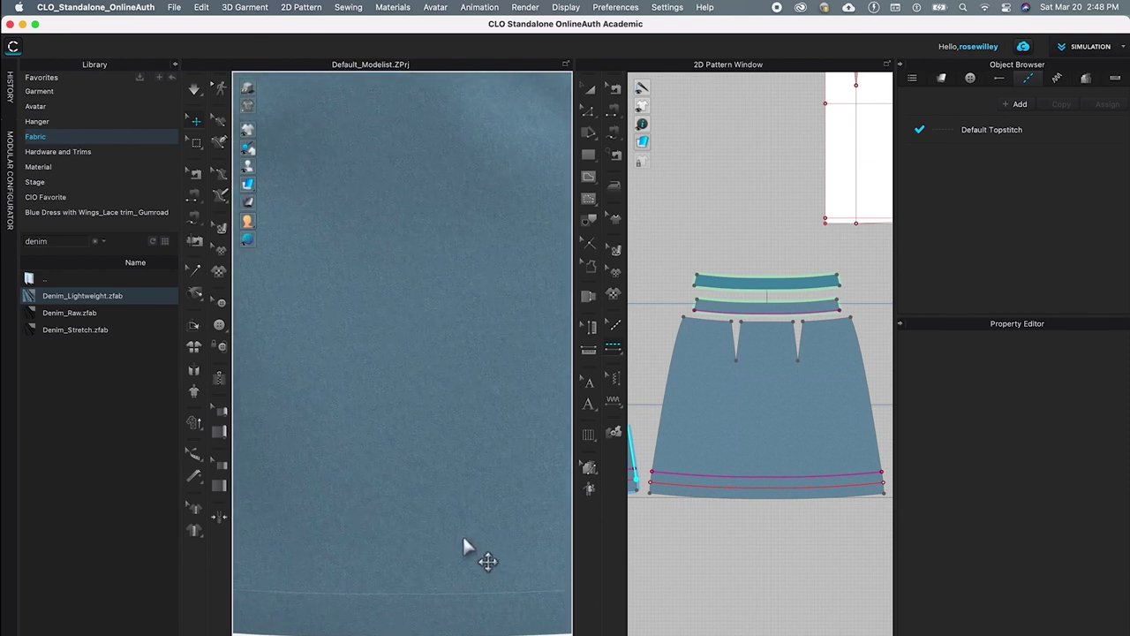
scroll(465, 546, "down", 8)
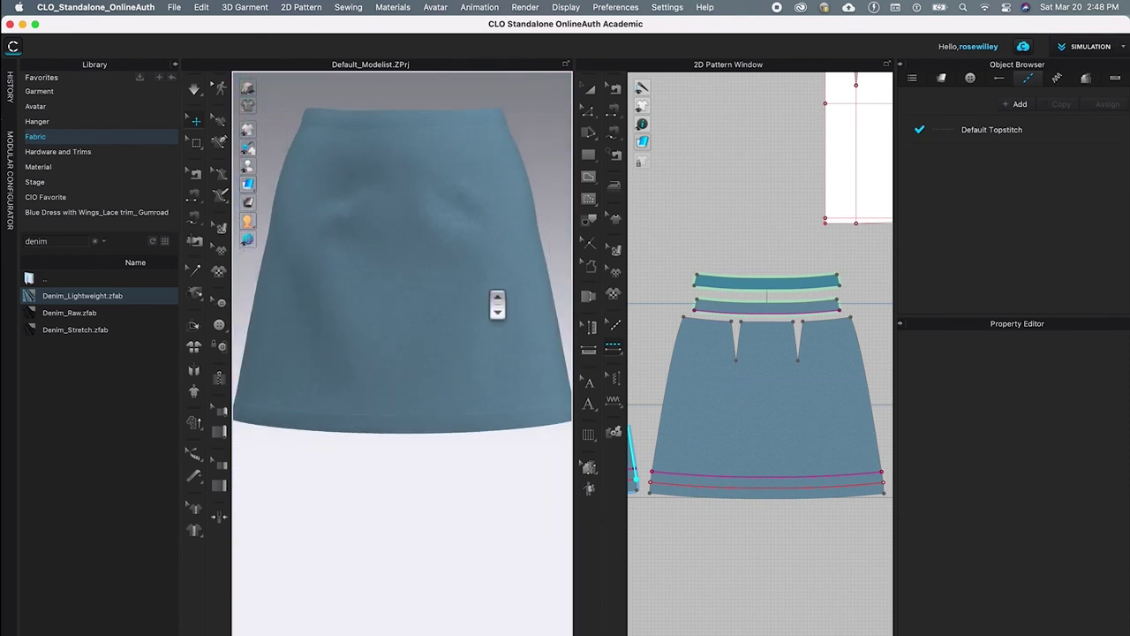
scroll(491, 294, "down", 2)
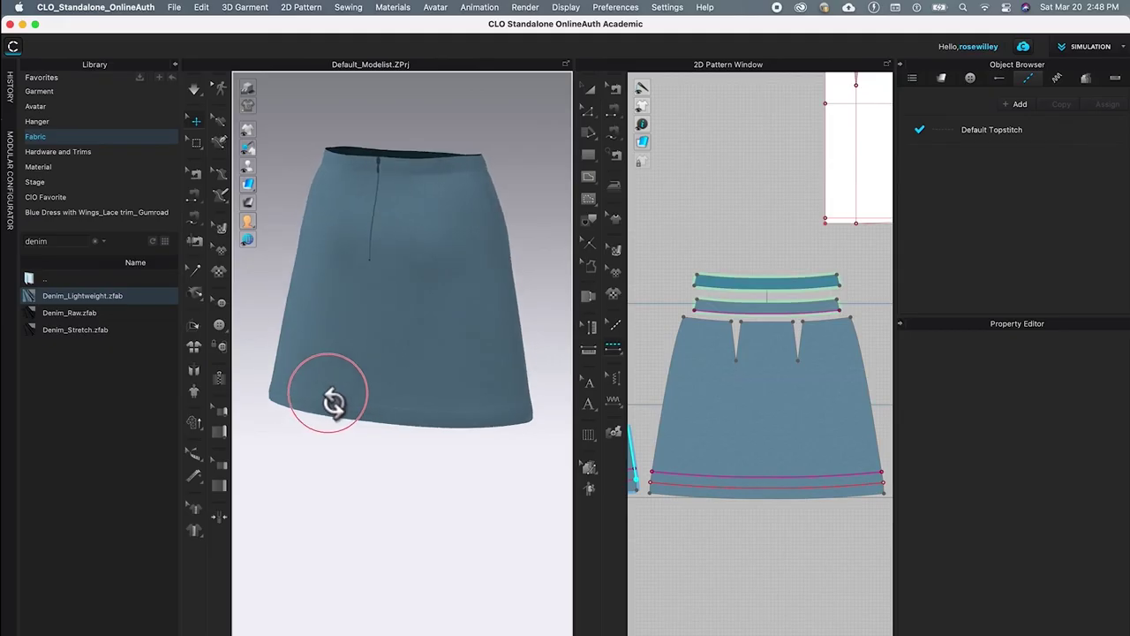
right_click_drag(333, 401, 366, 402)
right_click_drag(309, 446, 493, 478)
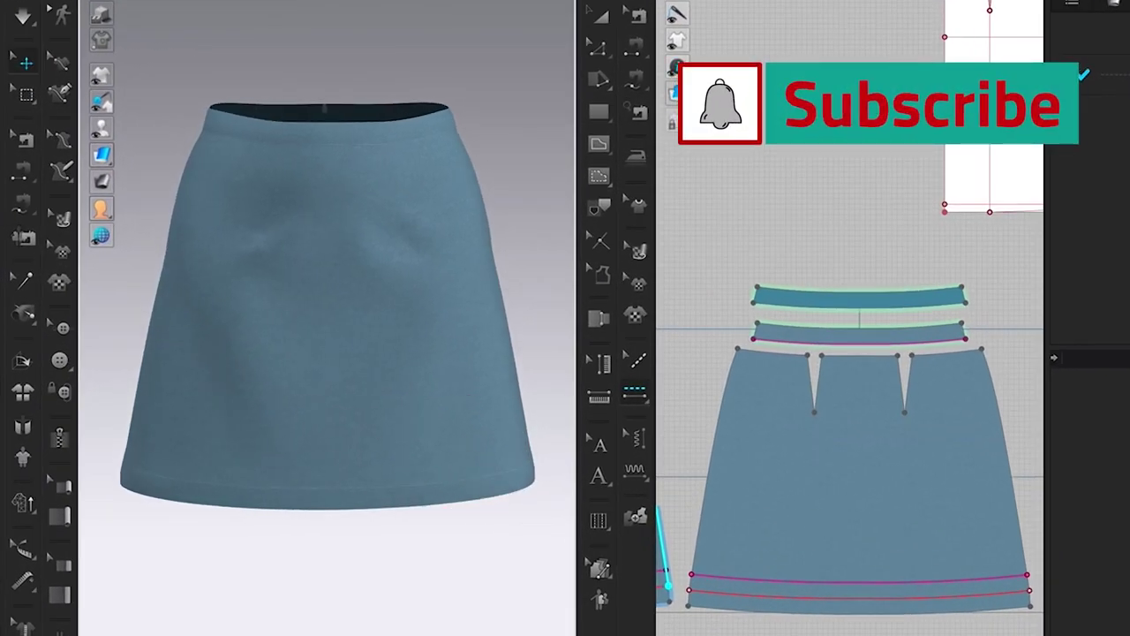